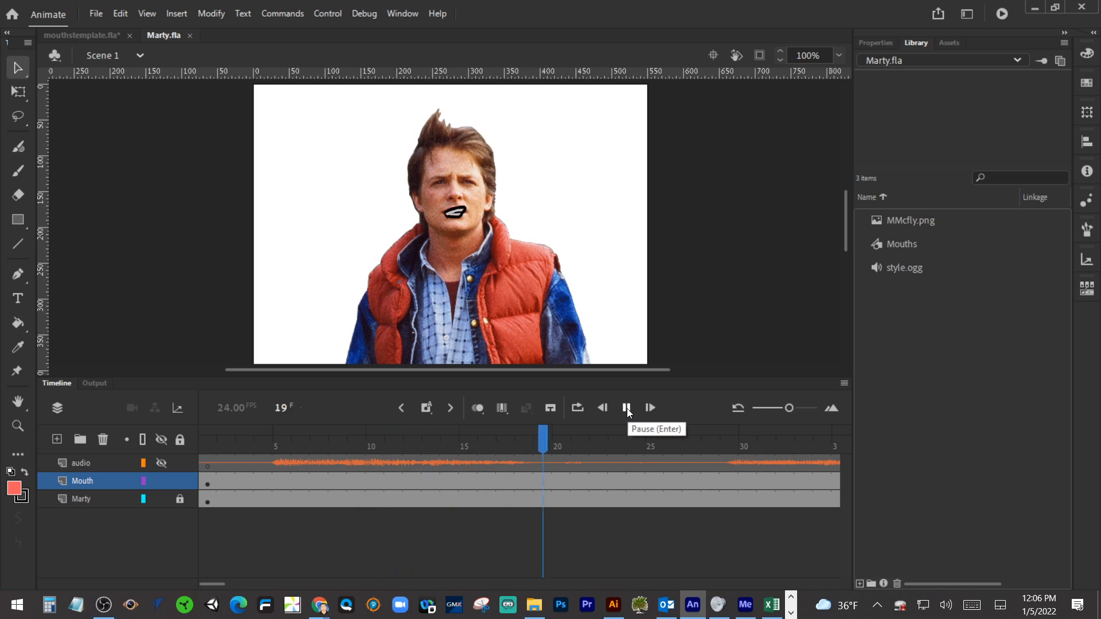
Play back the finished lip sync animation in Marty.fla, replaying it from frame 37.
left_click(623, 409)
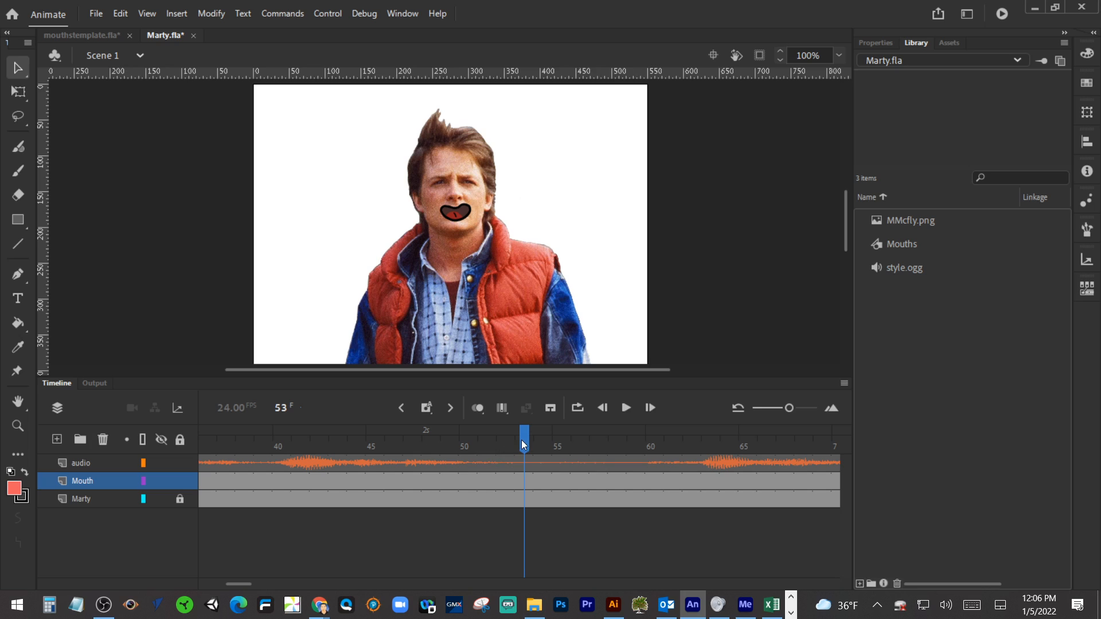
left_click_drag(521, 441, 226, 442)
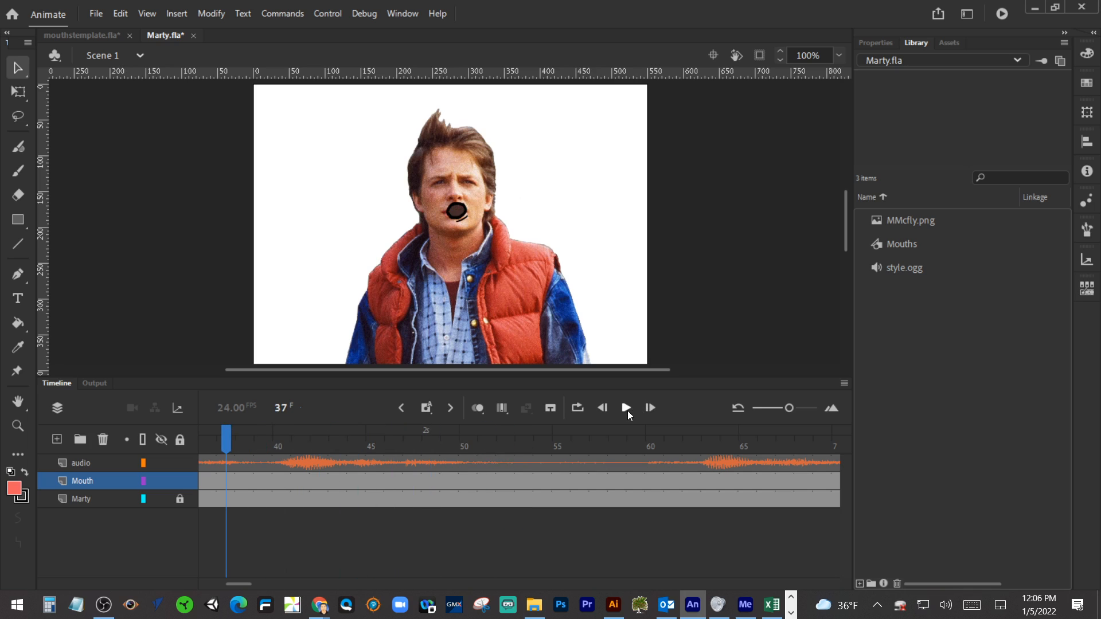
left_click(626, 408)
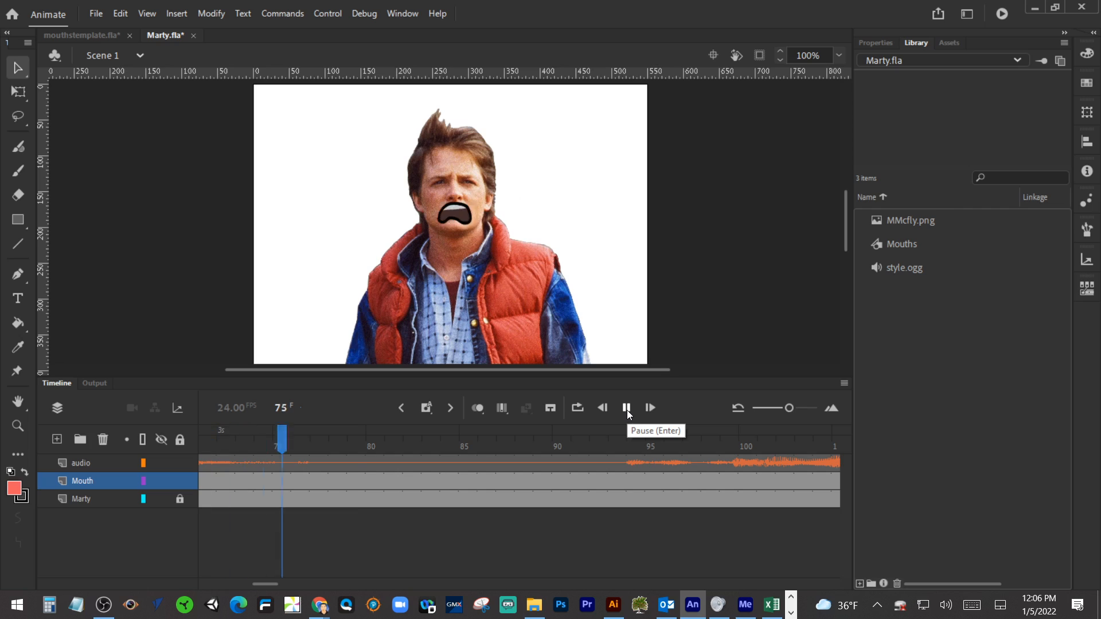
left_click(627, 409)
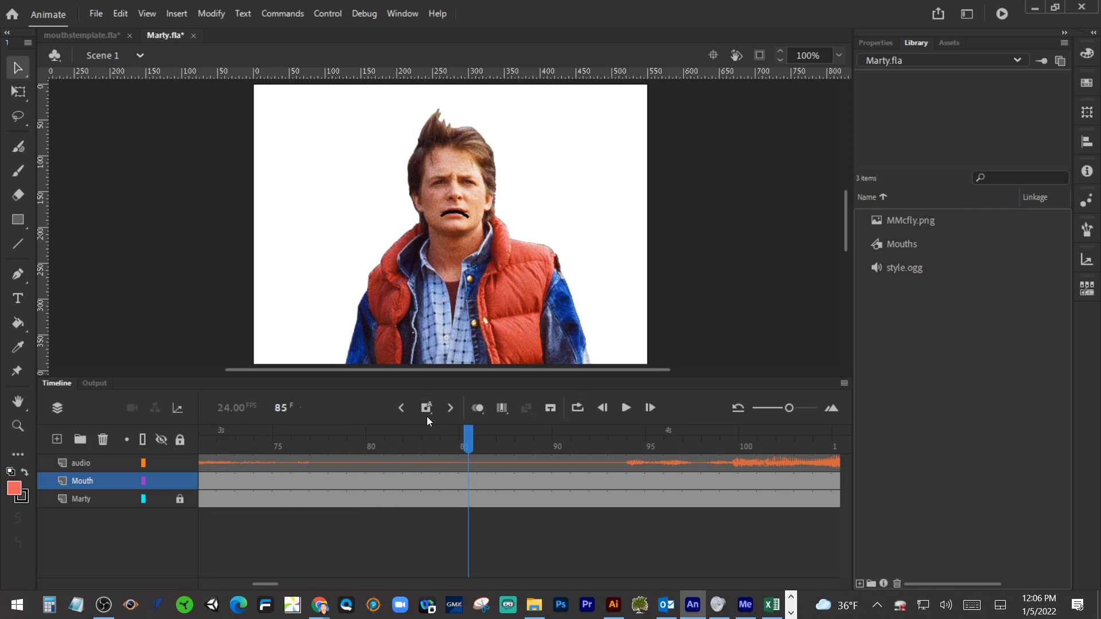
Bring up mouthstemplate.fla, and check the mouths.fla attachment in the Google Classroom post in Chrome before returning to Animate.
left_click(88, 39)
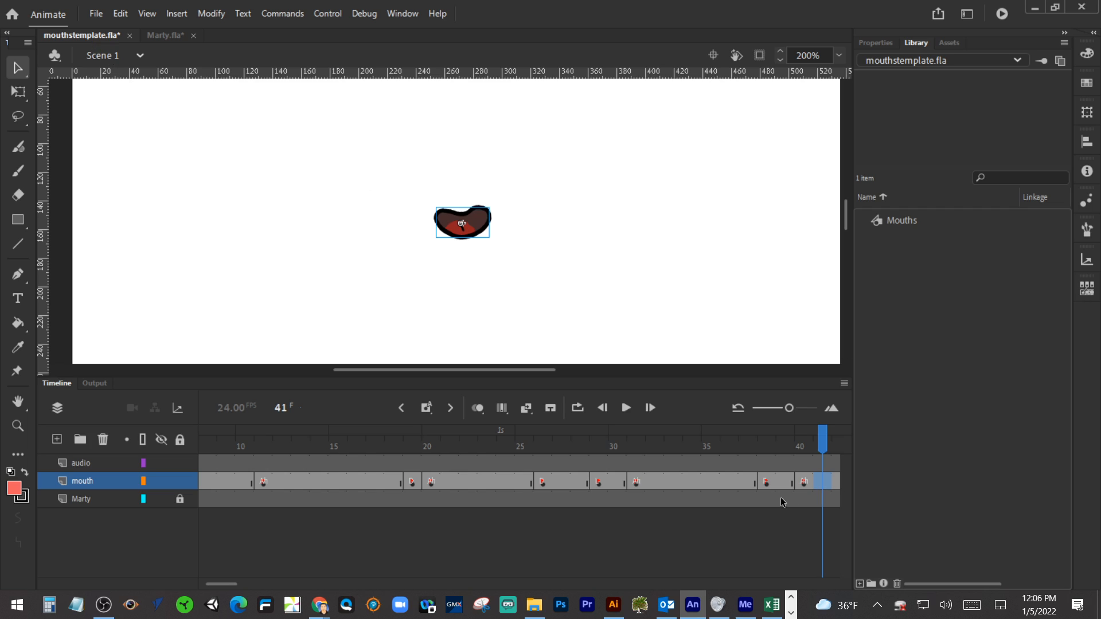
key("alt+Tab")
key("alt+Tab")
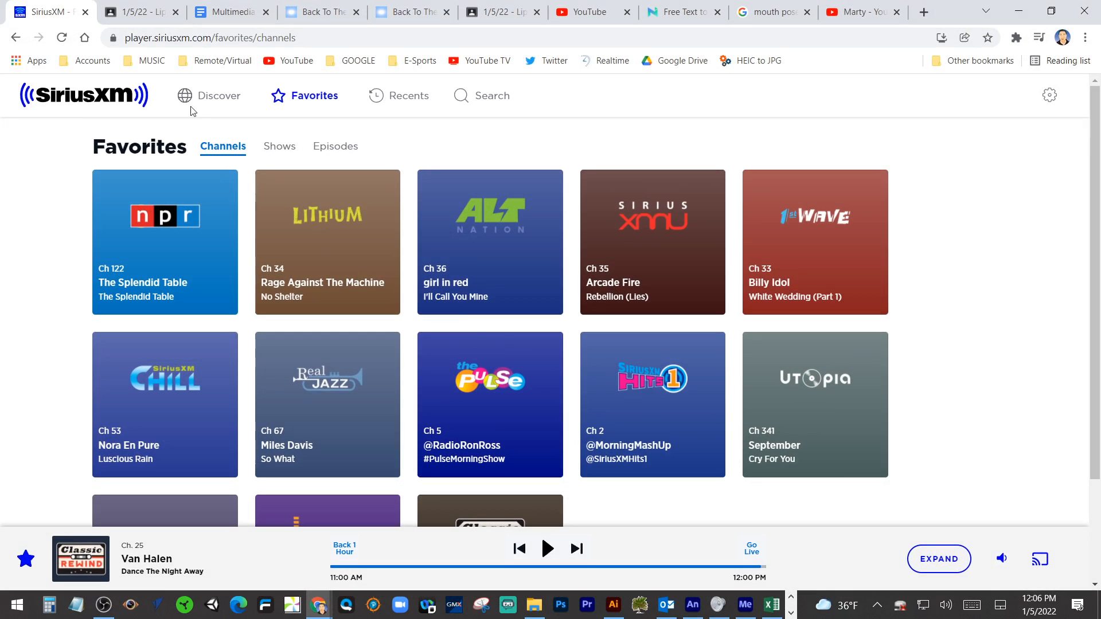
key("ctrl+Tab")
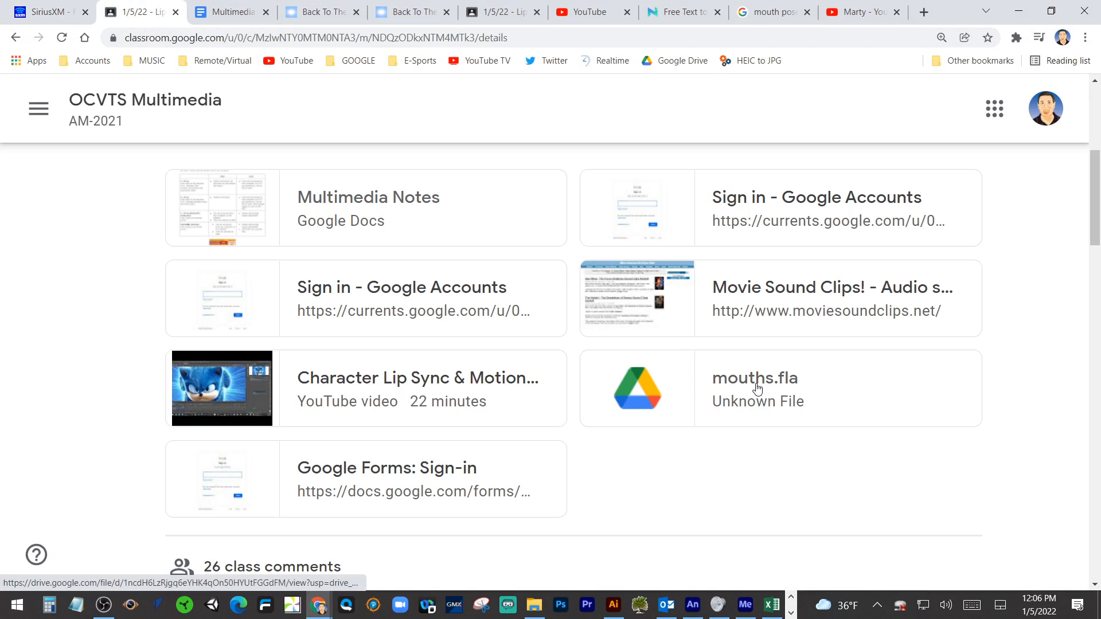
scroll(751, 385, "up", 4)
scroll(717, 418, "down", 2)
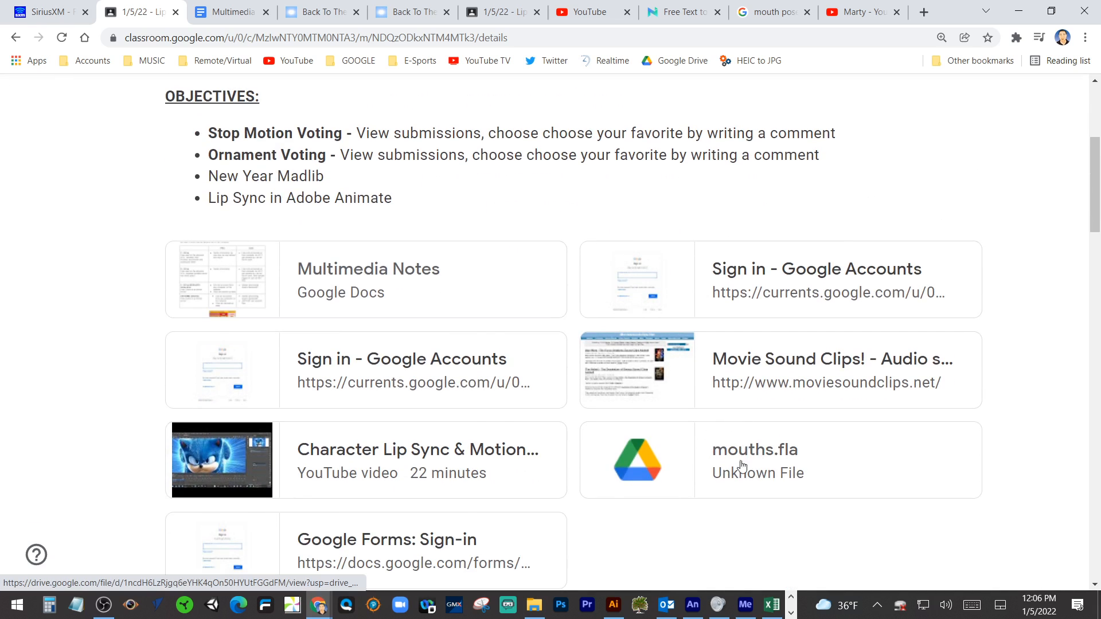
scroll(711, 466, "up", 1)
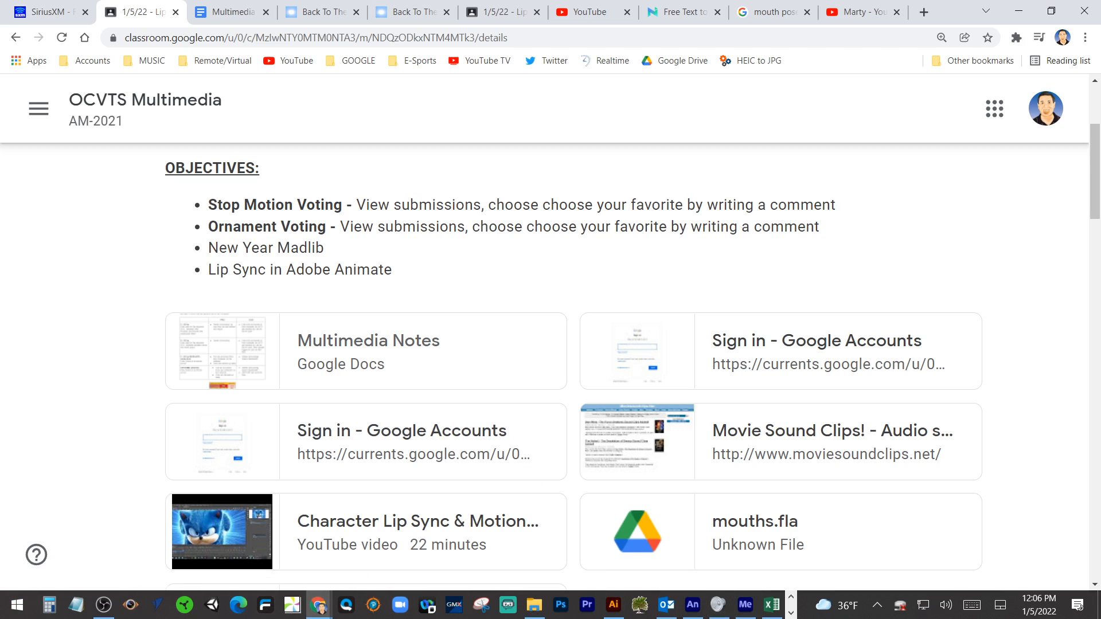
key("alt+Tab")
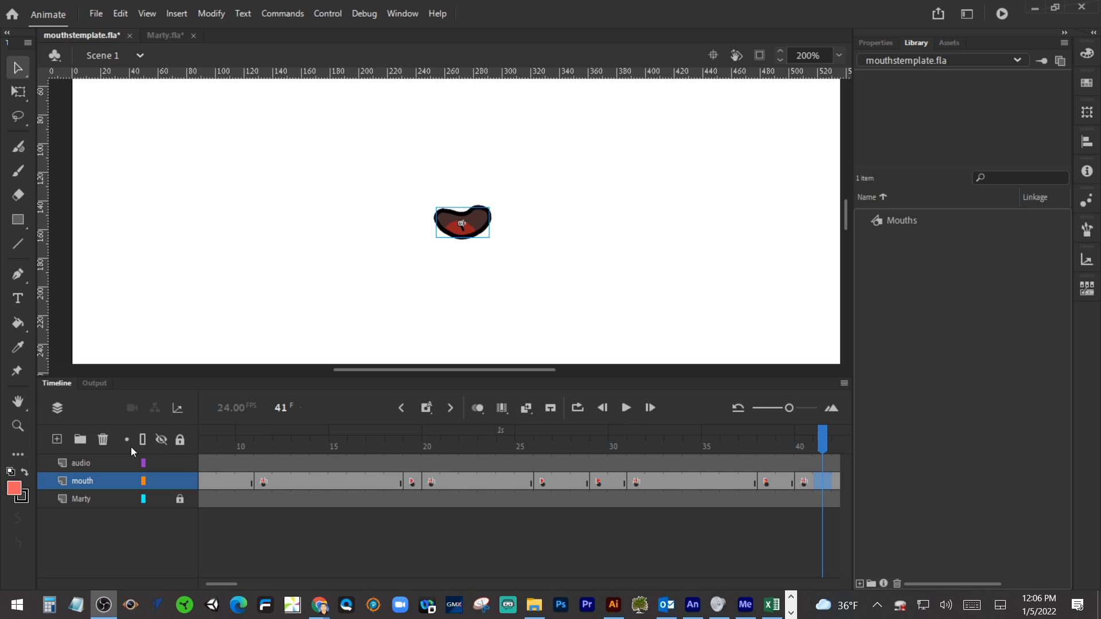
Delete the mouth, Marty and audio layers from the mouthstemplate.fla timeline.
left_click(102, 440)
left_click(102, 440)
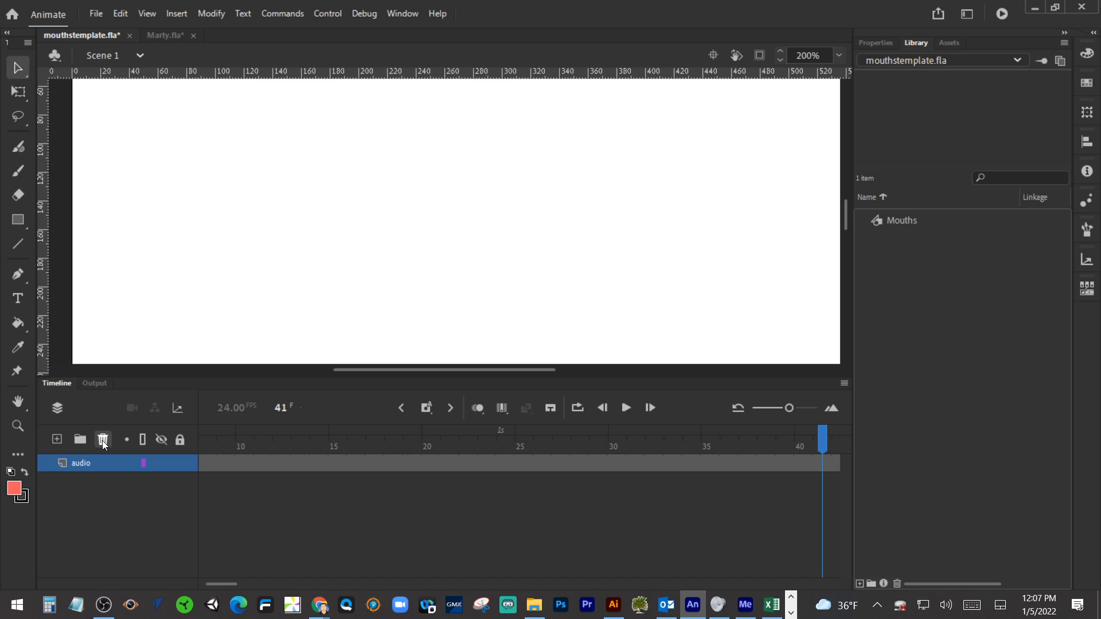
right_click(93, 462)
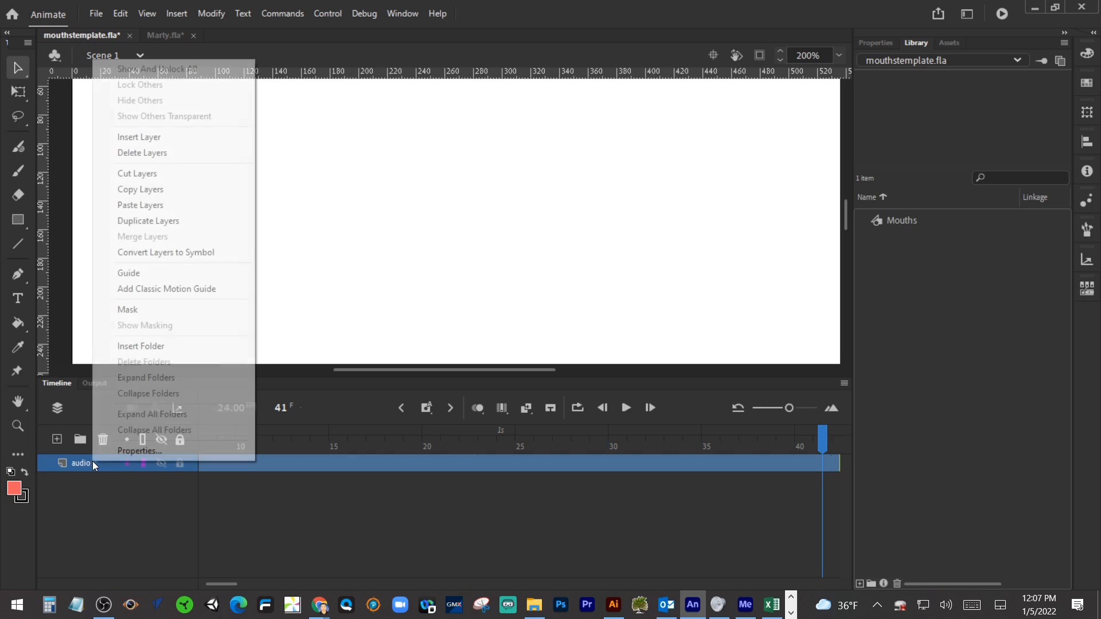
left_click(154, 153)
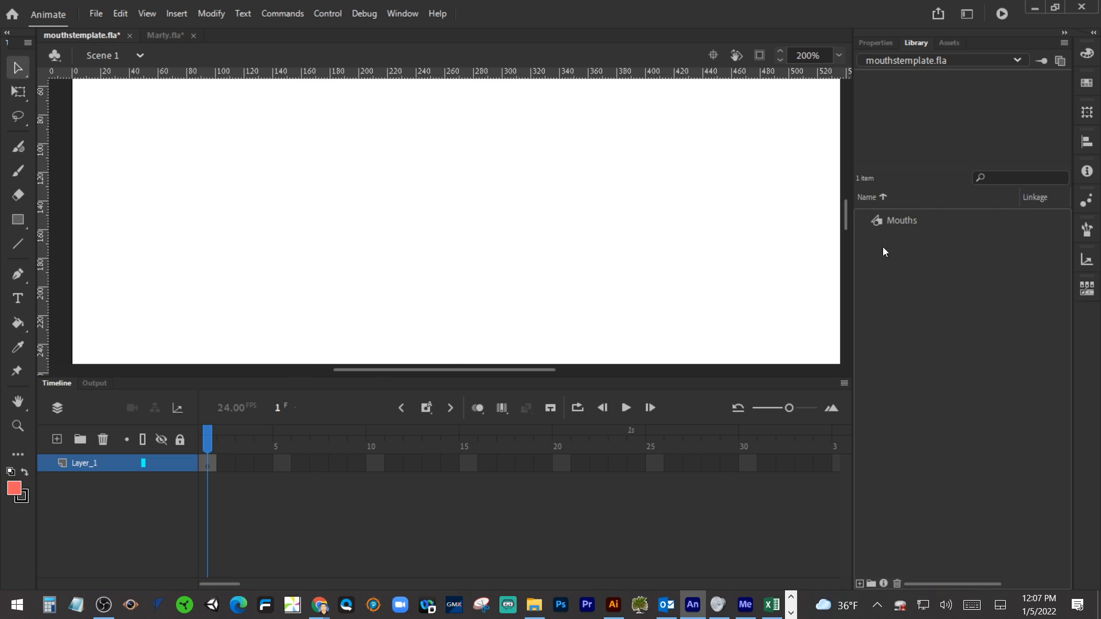
Open the Mouths symbol from the library, examine the mouth shapes across its frames, and return to Scene 1.
left_click(905, 224)
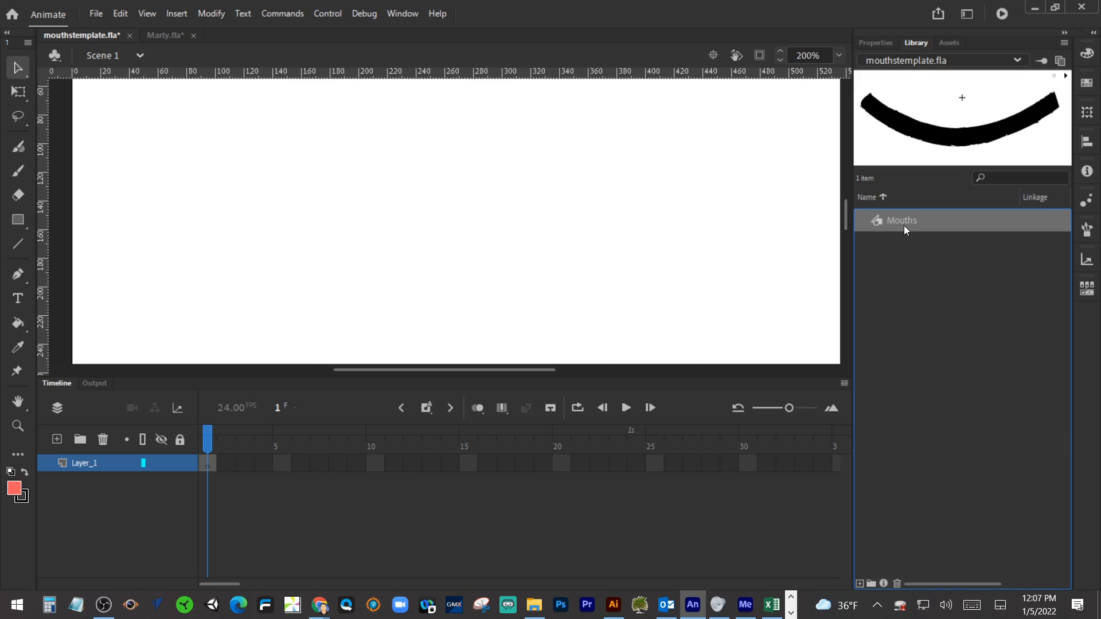
double_click(876, 220)
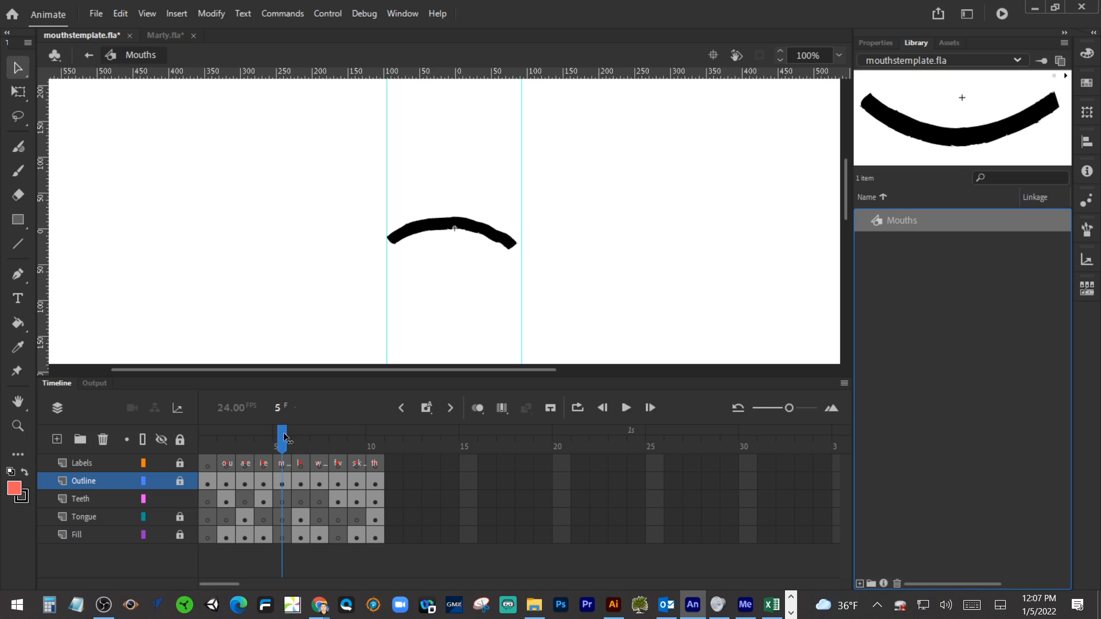
left_click_drag(280, 438, 223, 427)
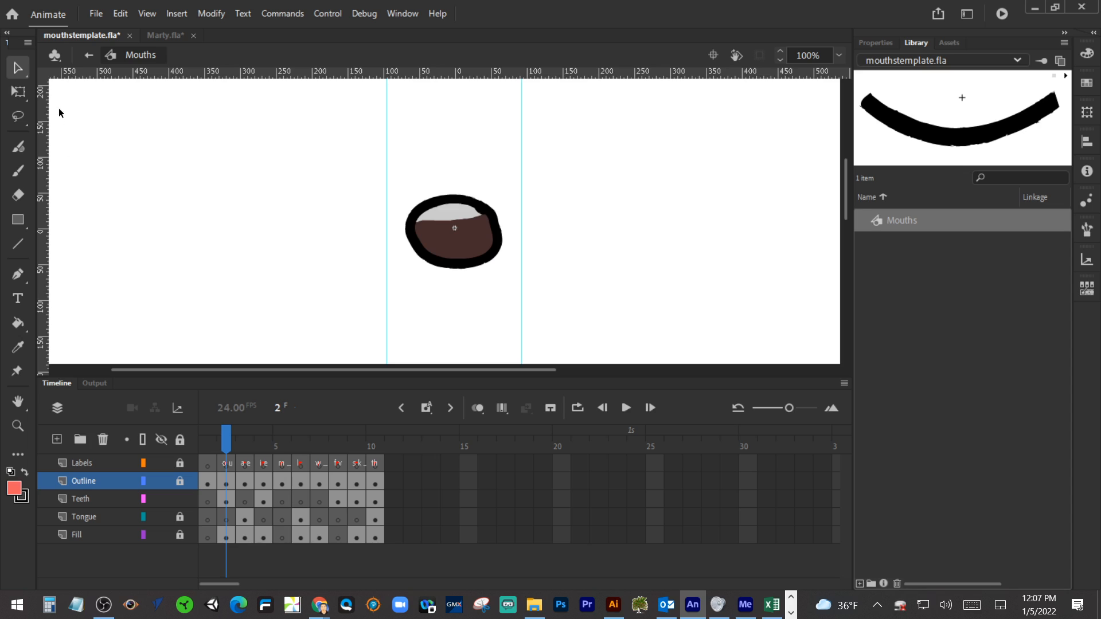
left_click(89, 54)
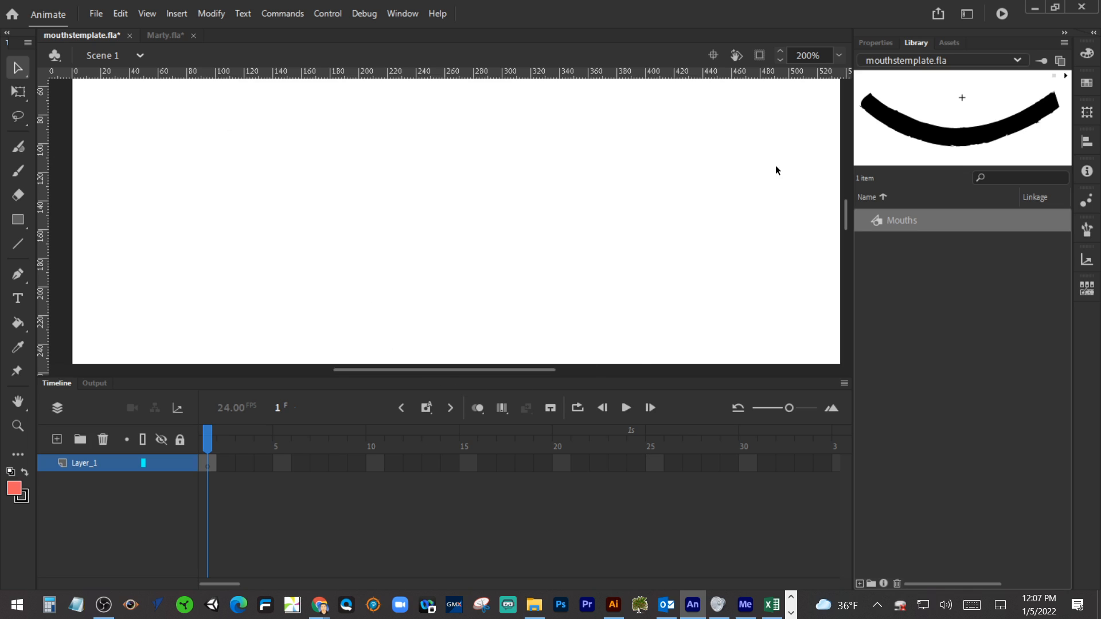
Set the stage magnification to 100% and shrink the timeline area so the whole stage is visible.
left_click(838, 56)
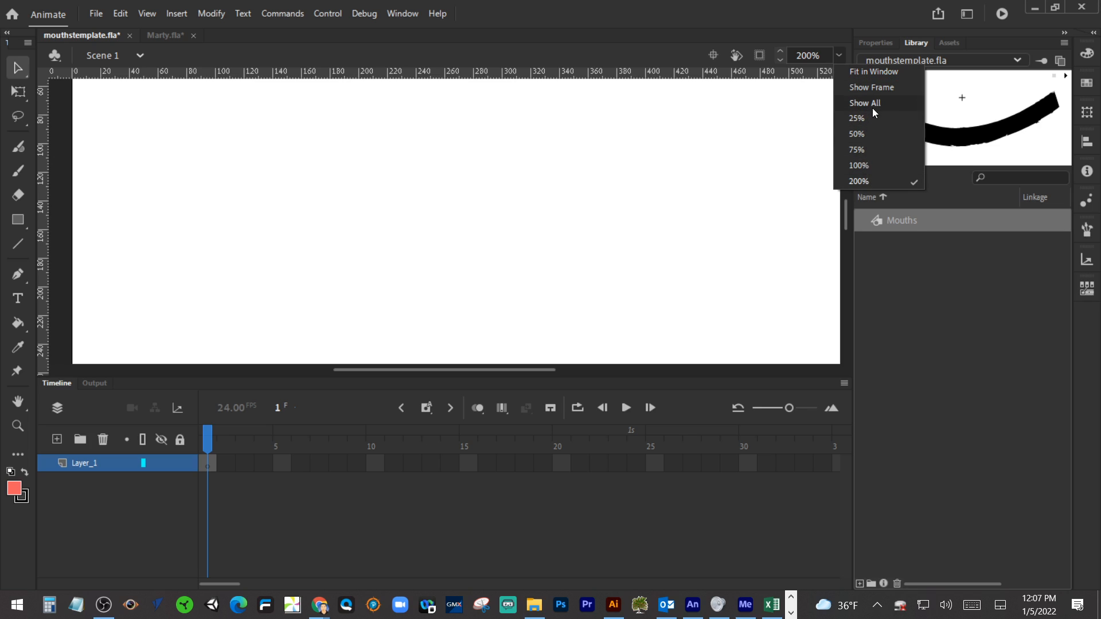
left_click(864, 166)
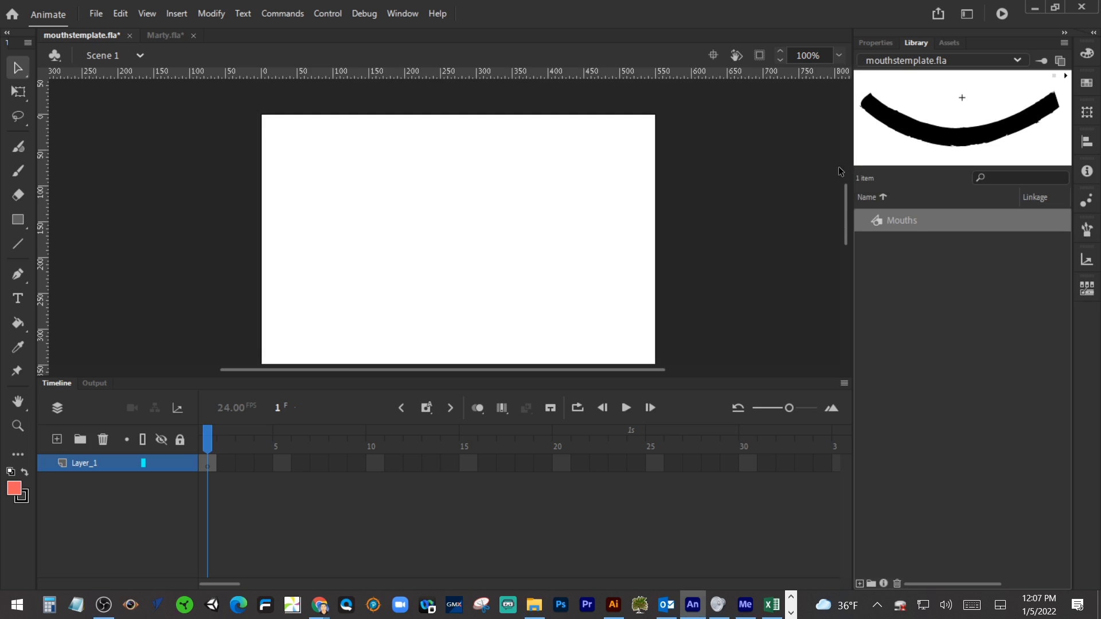
left_click_drag(702, 377, 686, 451)
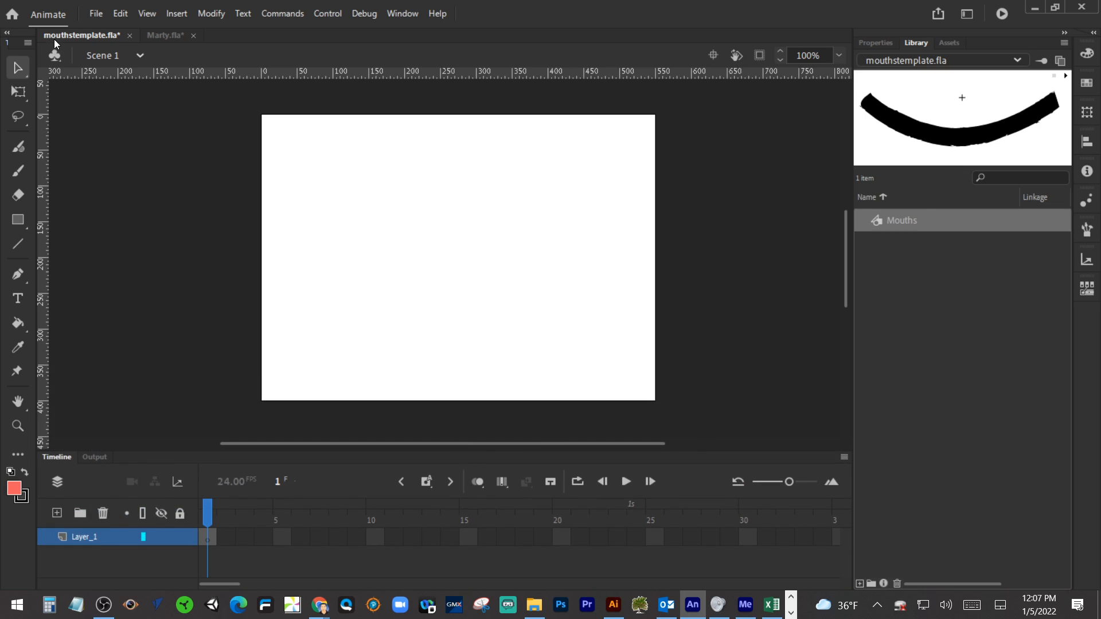
Import MMcfly.png from the Lip Sync folder into the document's library.
left_click(96, 14)
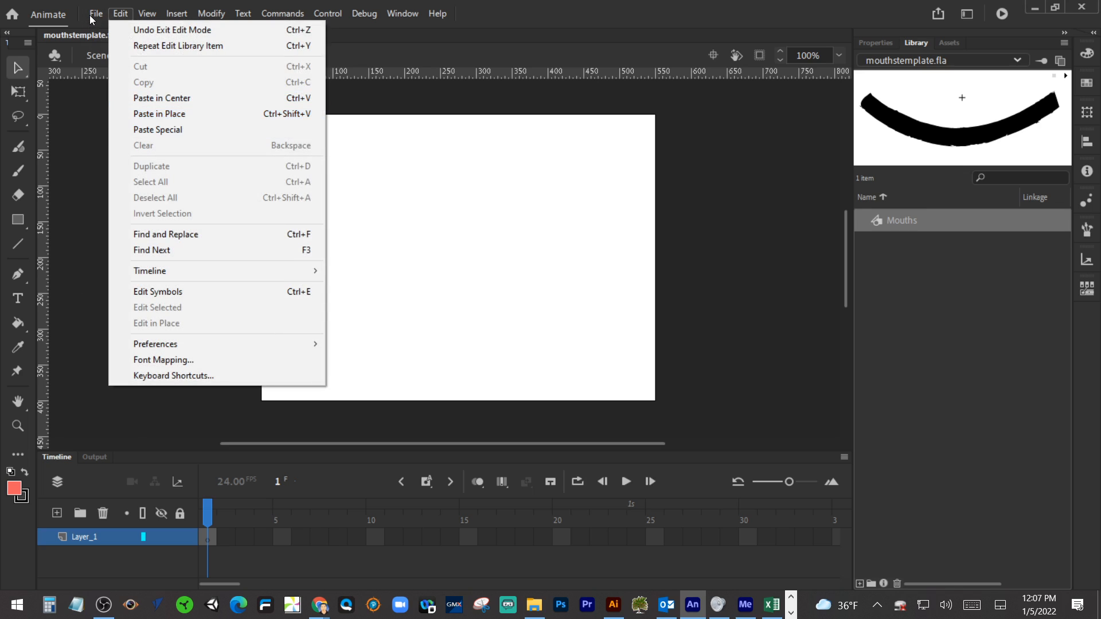
left_click(94, 15)
left_click(94, 15)
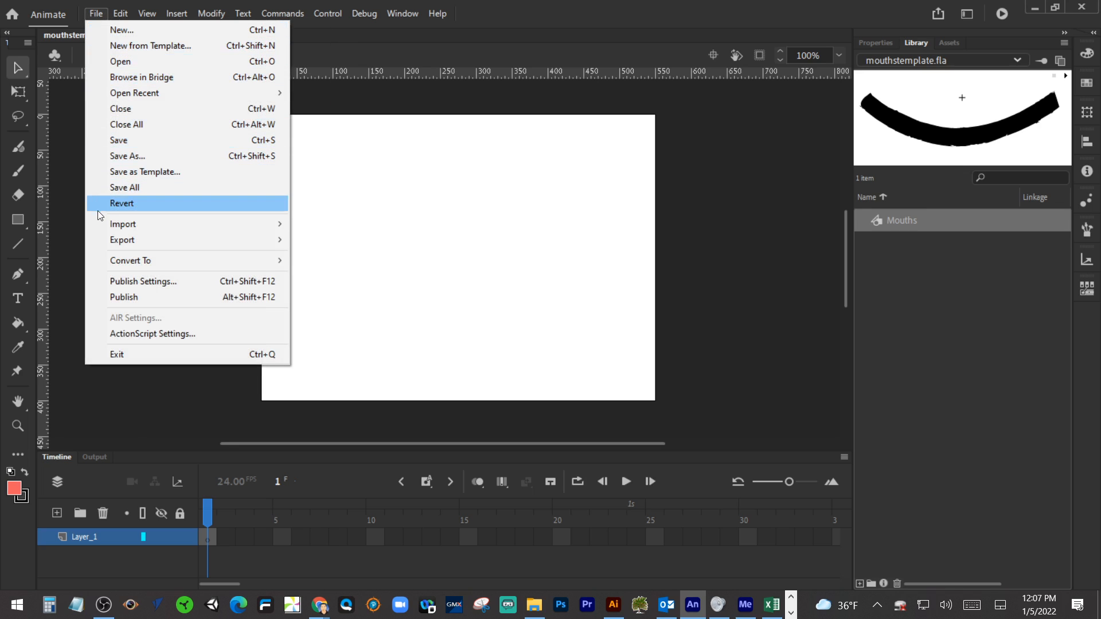
left_click(329, 242)
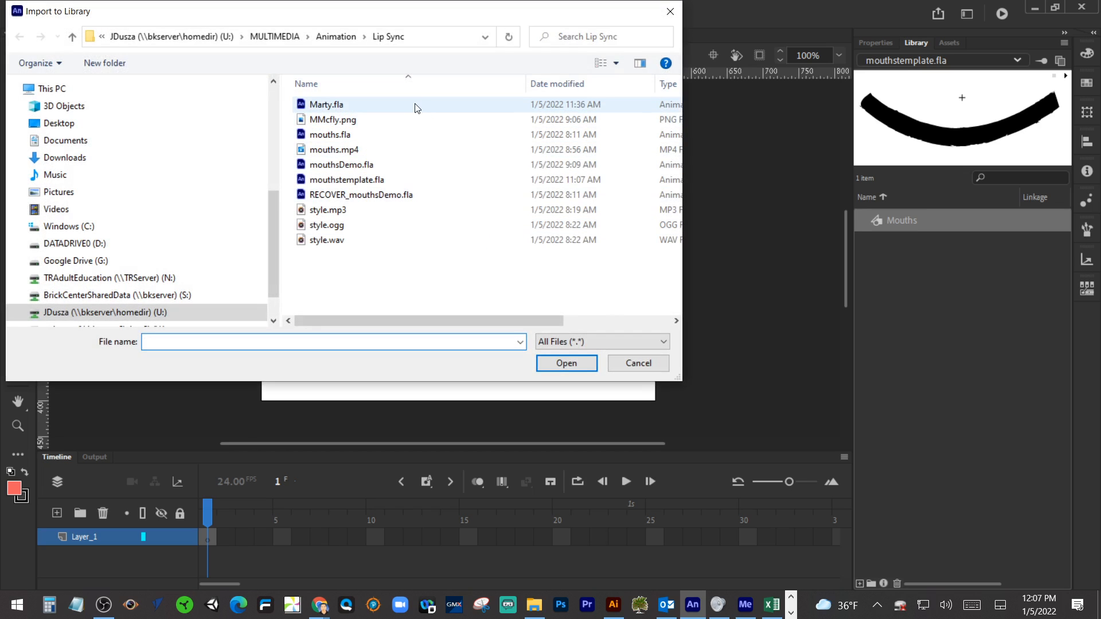
left_click(366, 123)
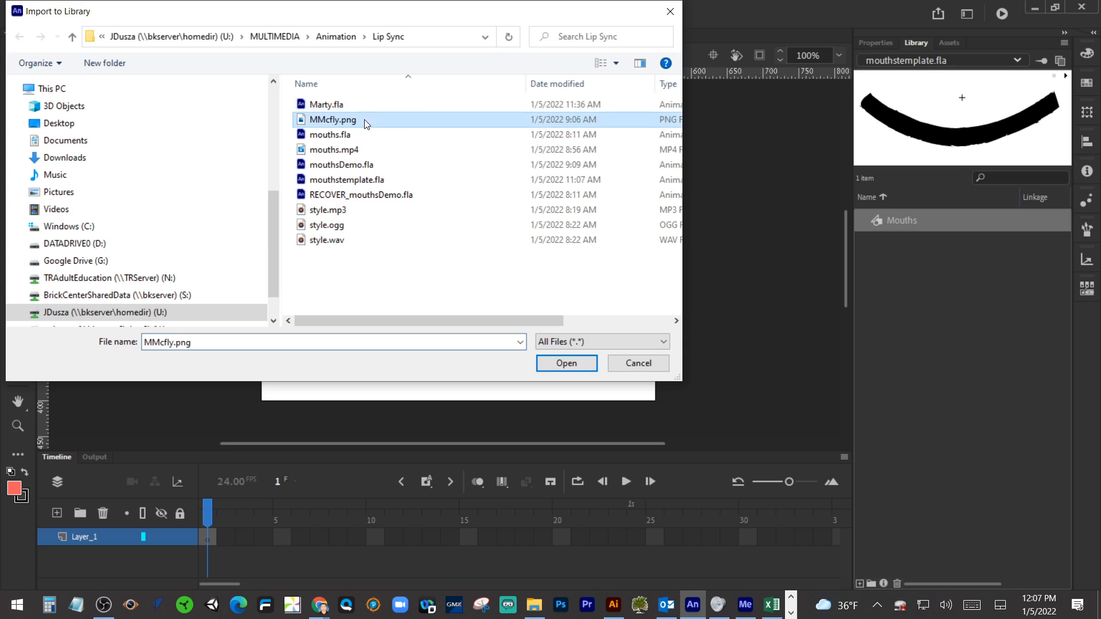
left_click(567, 364)
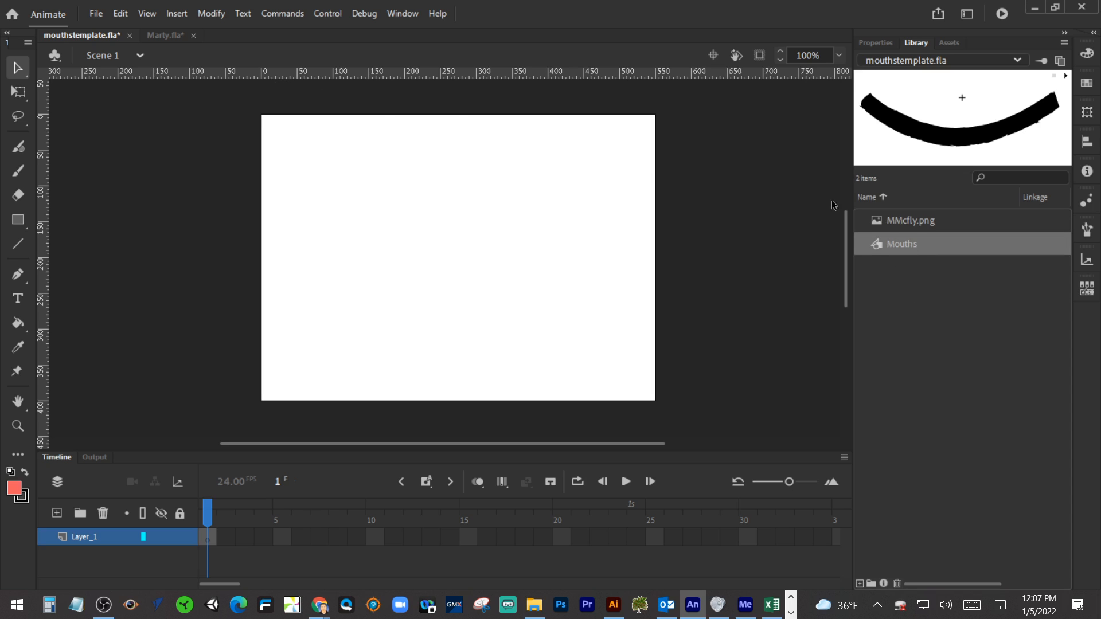
Place MMcfly.png on the stage and scale it down proportionally with Free Transform so it fits the stage, resting on its lower edge.
left_click(905, 226)
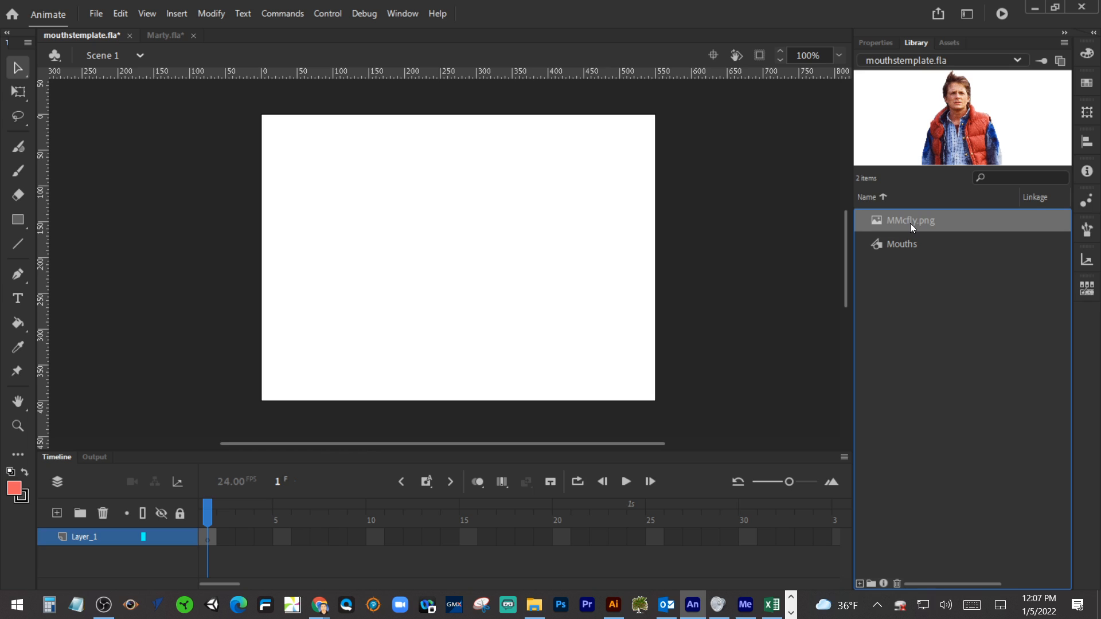
left_click_drag(910, 223, 463, 288)
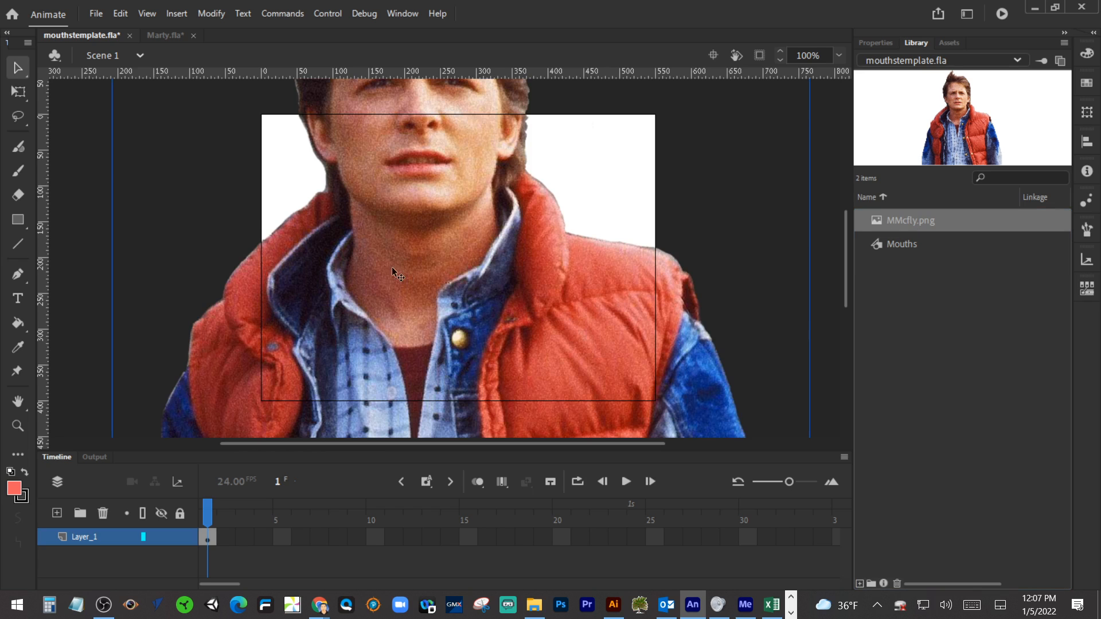
left_click(18, 92)
scroll(156, 238, "up", 5)
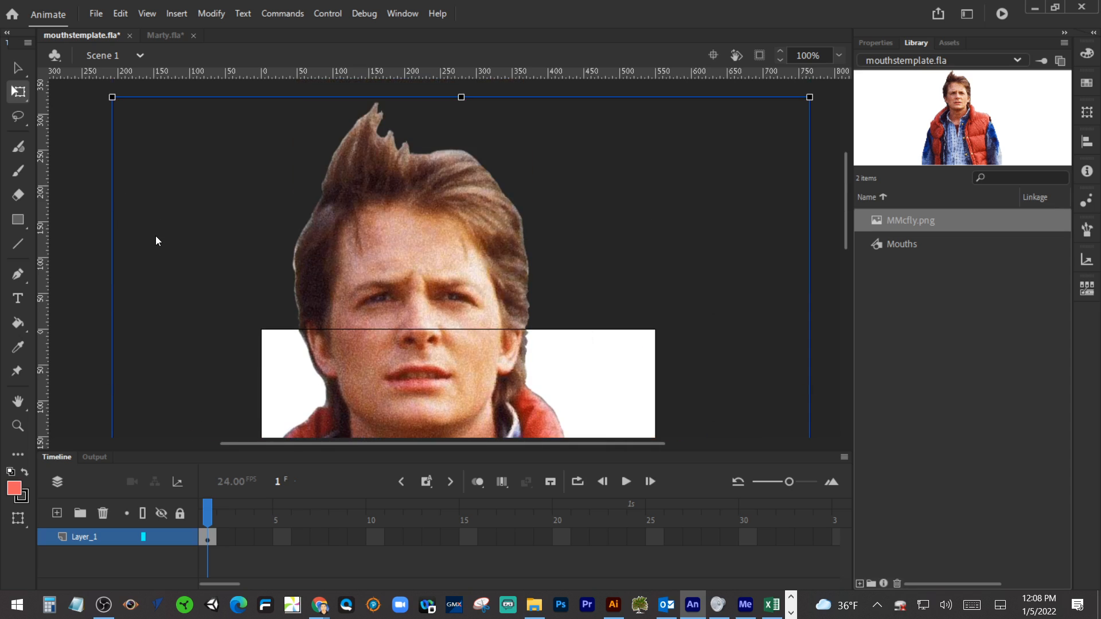
scroll(157, 238, "up", 10)
scroll(123, 233, "down", 5)
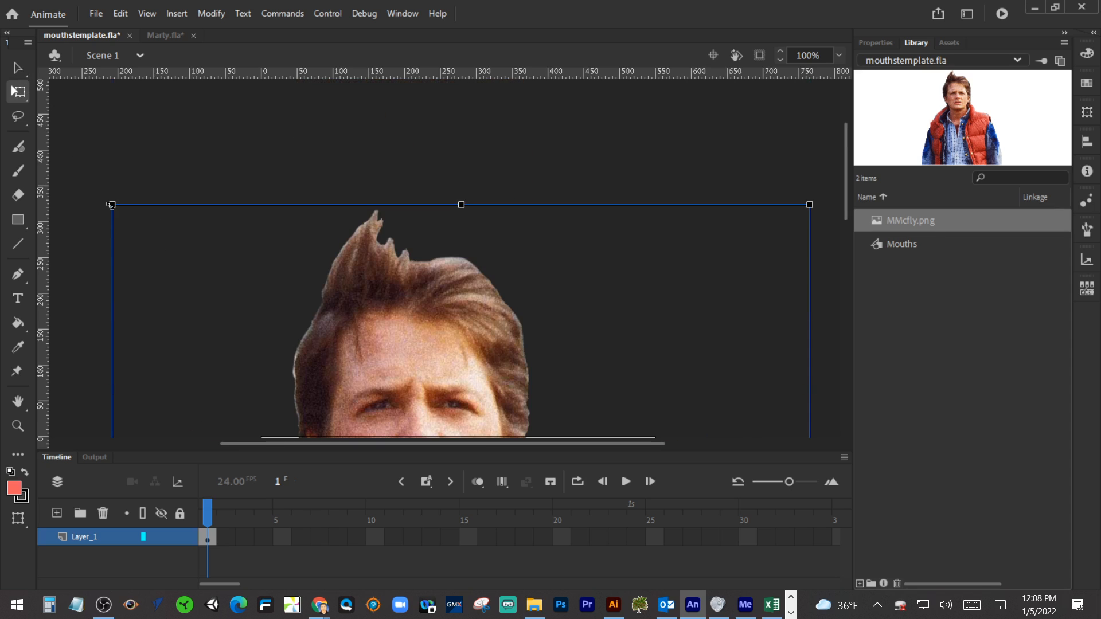
left_click_drag(111, 205, 298, 418)
scroll(297, 402, "down", 10)
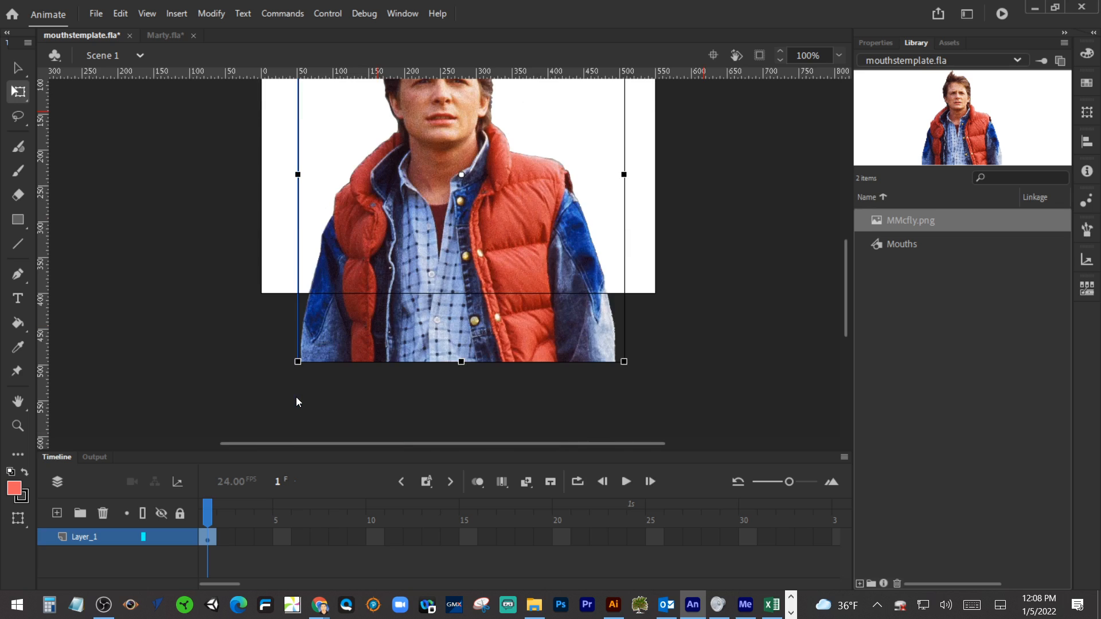
left_click_drag(298, 361, 321, 290)
scroll(496, 384, "up", 10)
scroll(498, 384, "down", 5)
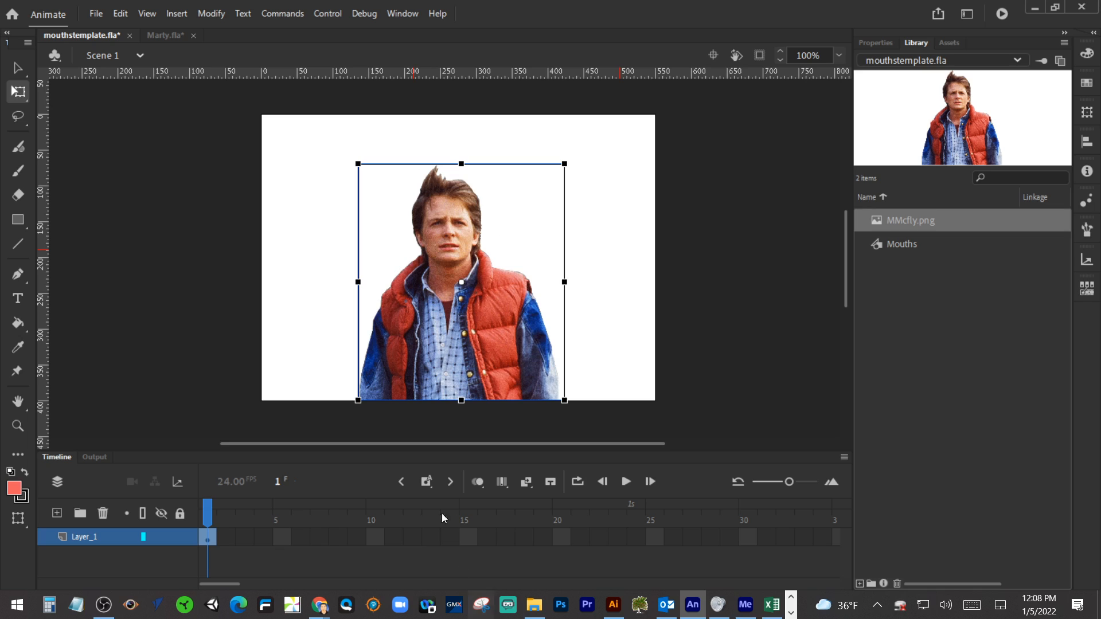
Play back the lip sync in Marty.fla again for reference and close that document.
left_click(172, 36)
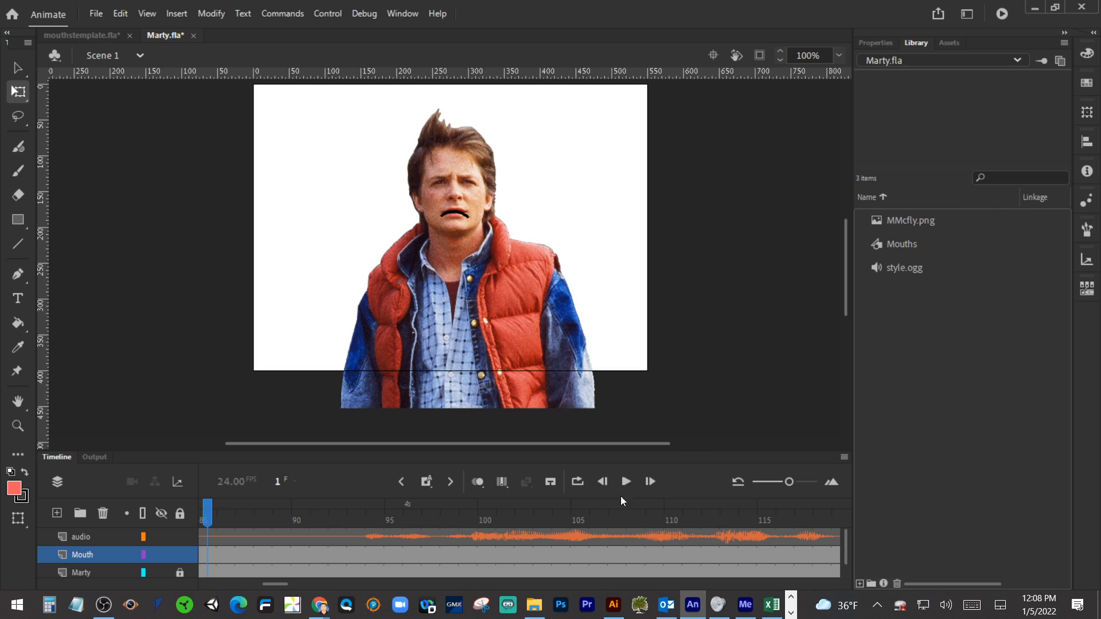
left_click(631, 482)
left_click(631, 482)
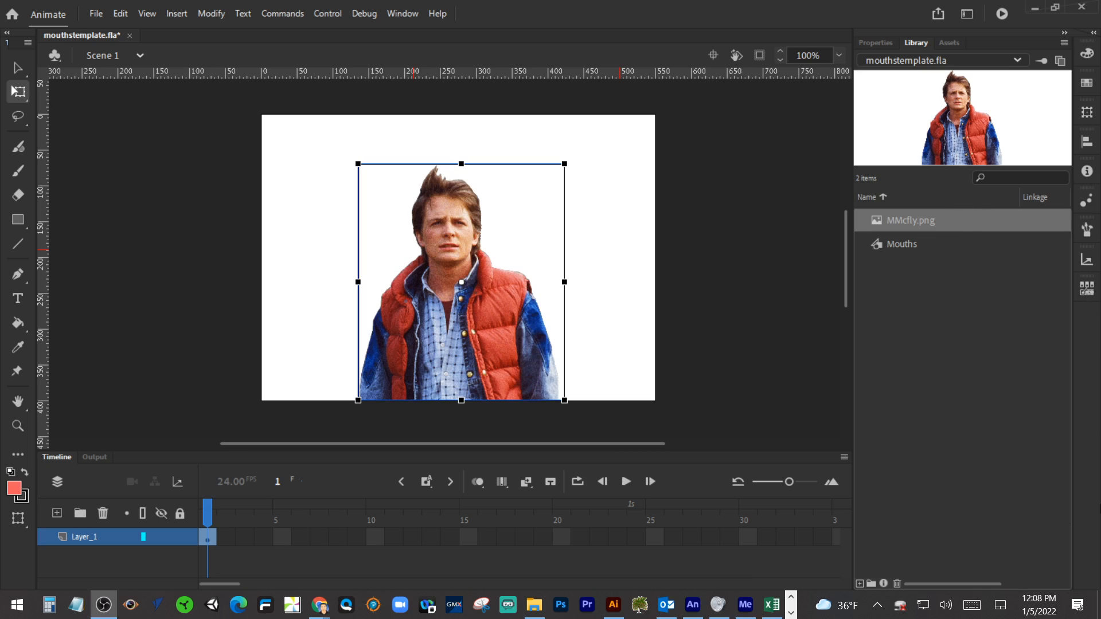
Rename the layer Layer_1 as Marty.
double_click(82, 534)
type("Ma")
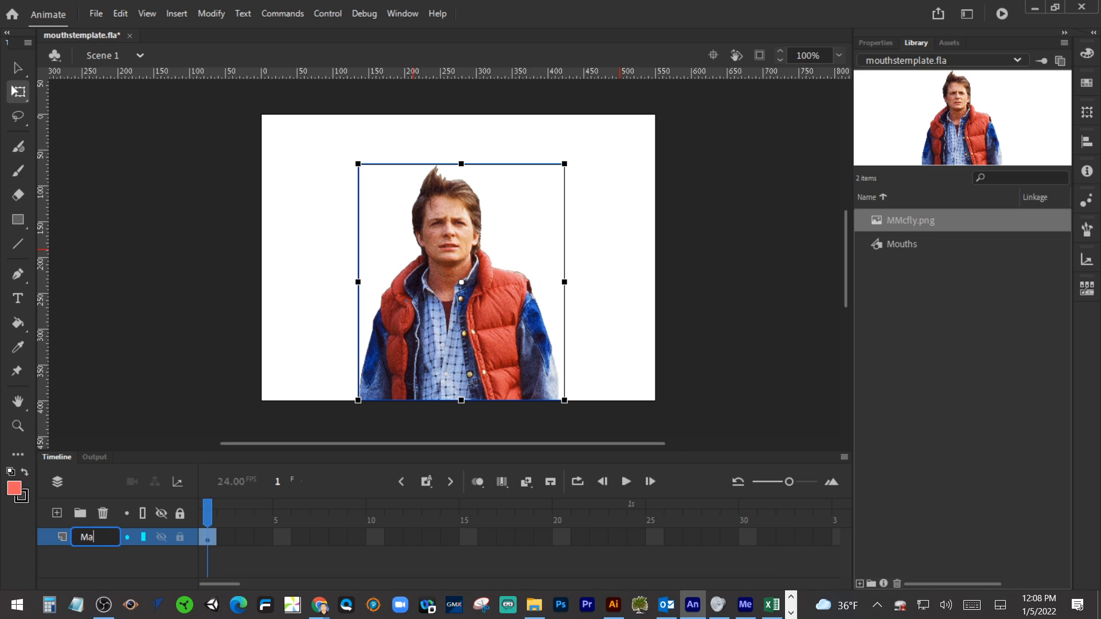
type("rty")
key("Return")
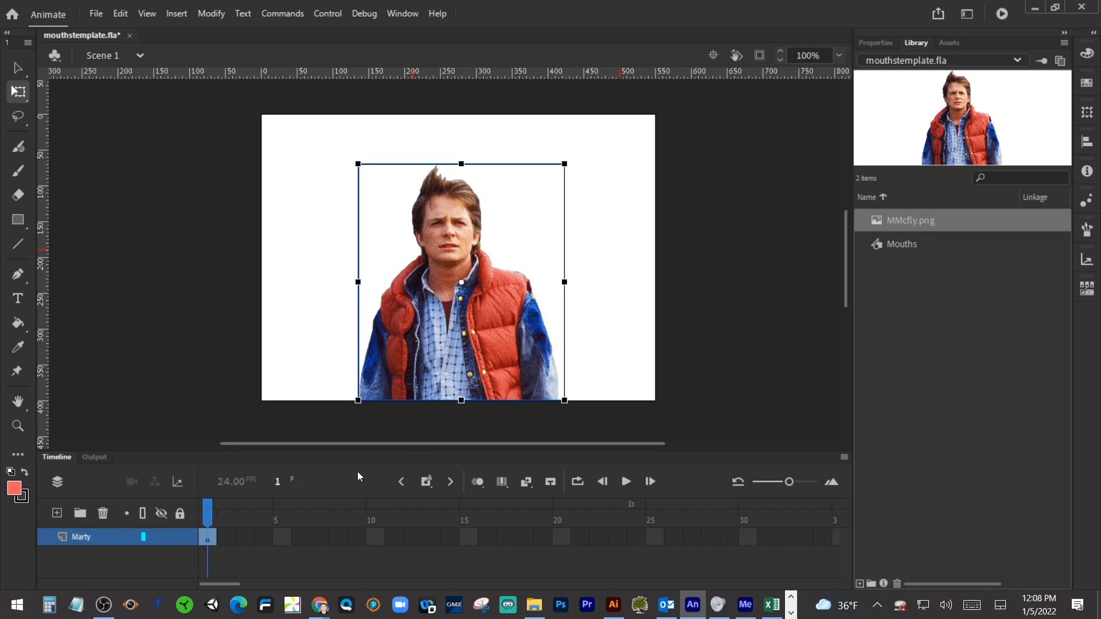
Add a new layer above the Marty layer and name it Mouth.
left_click(900, 349)
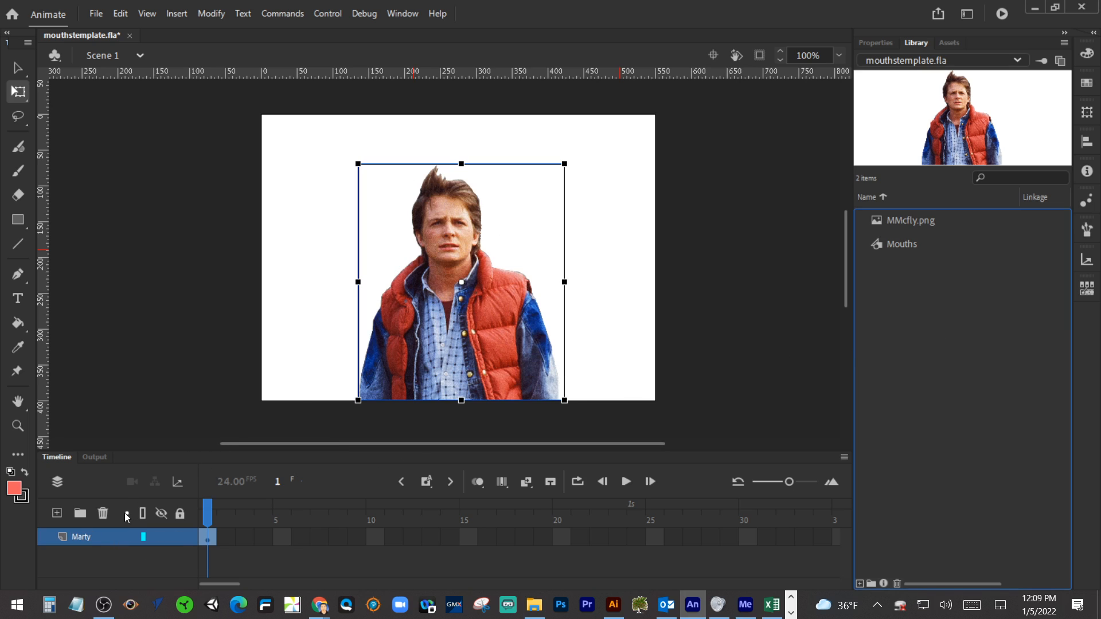
left_click(57, 514)
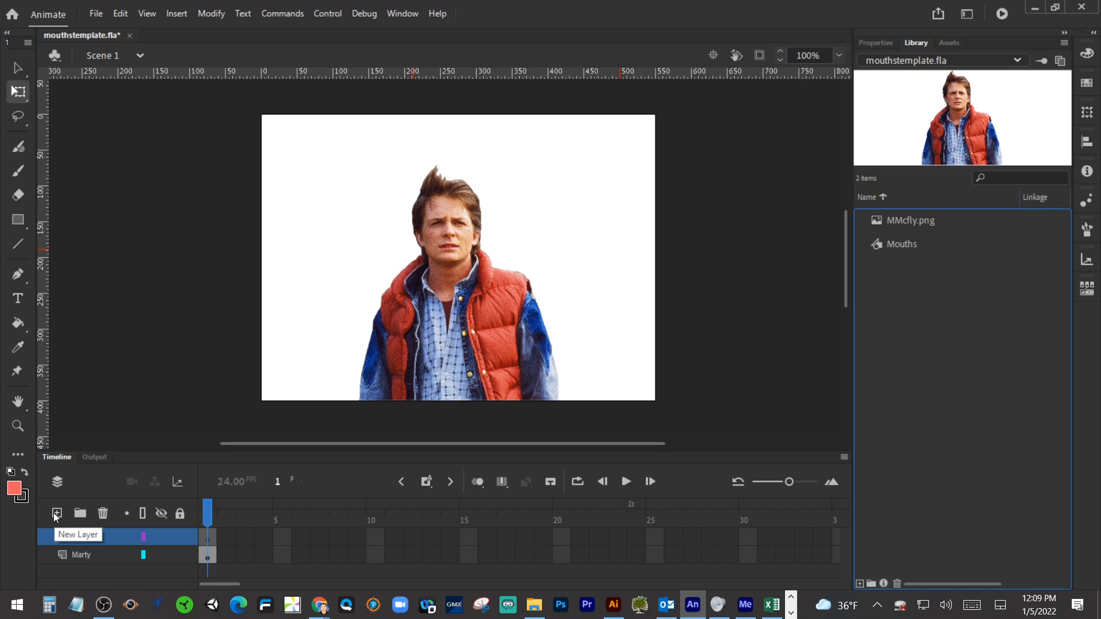
double_click(83, 537)
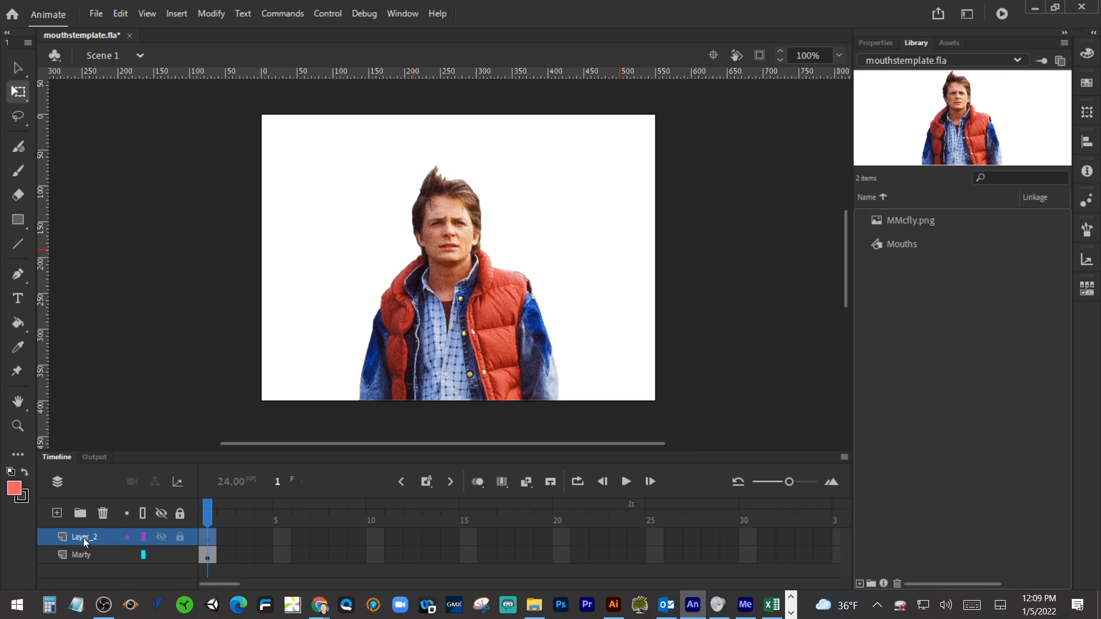
type("Mouth")
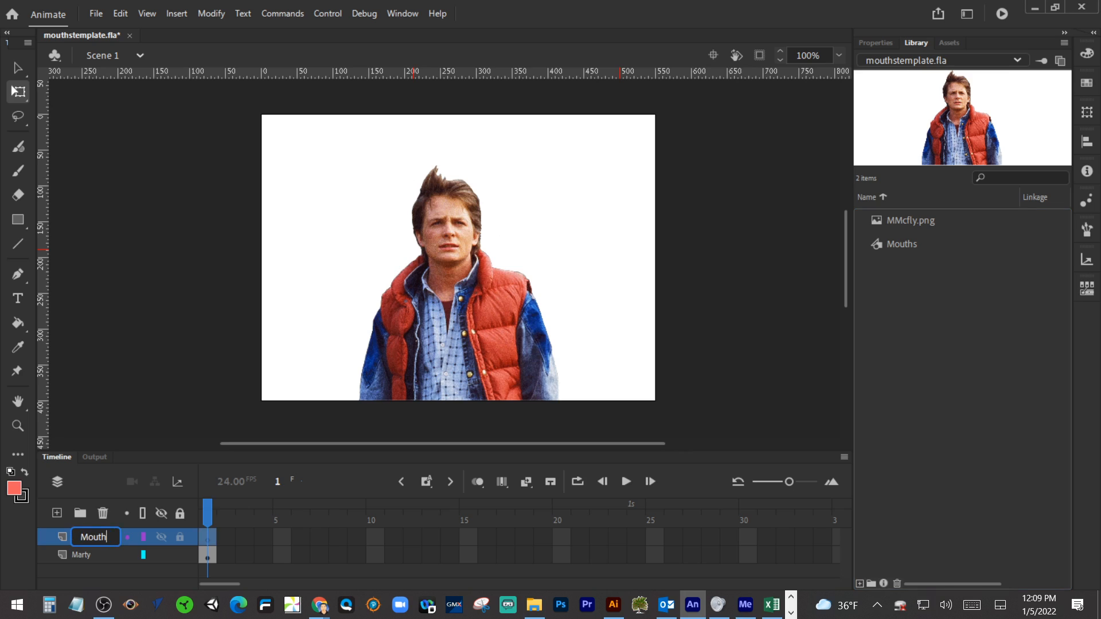
key("Return")
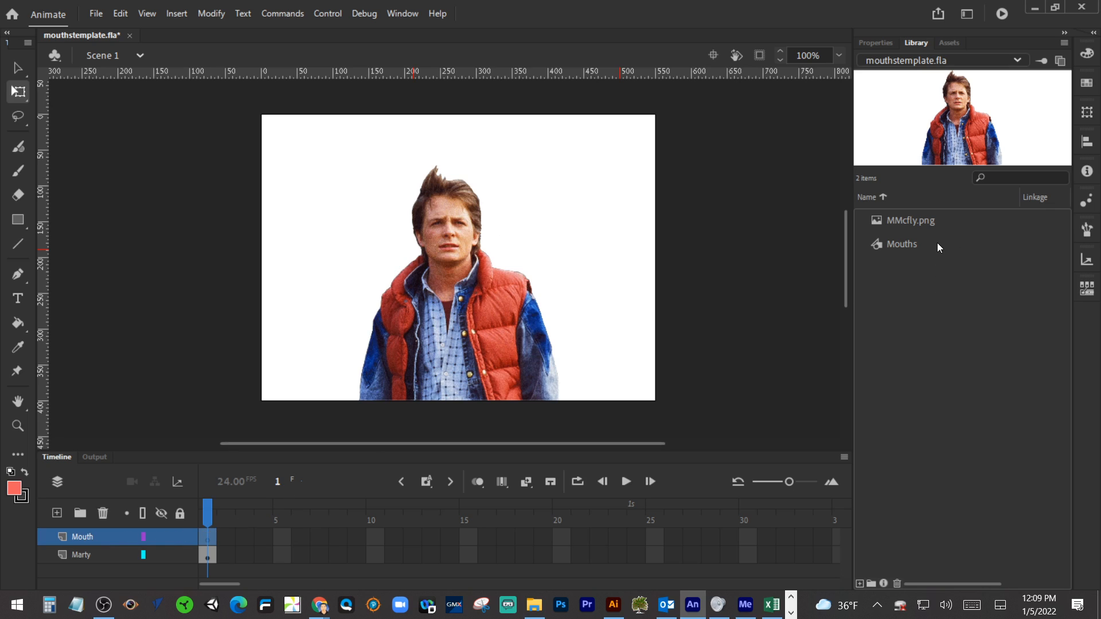
Place the Mouths symbol over Marty's face on the Mouth layer and scale it down to roughly mouth width.
left_click(902, 245)
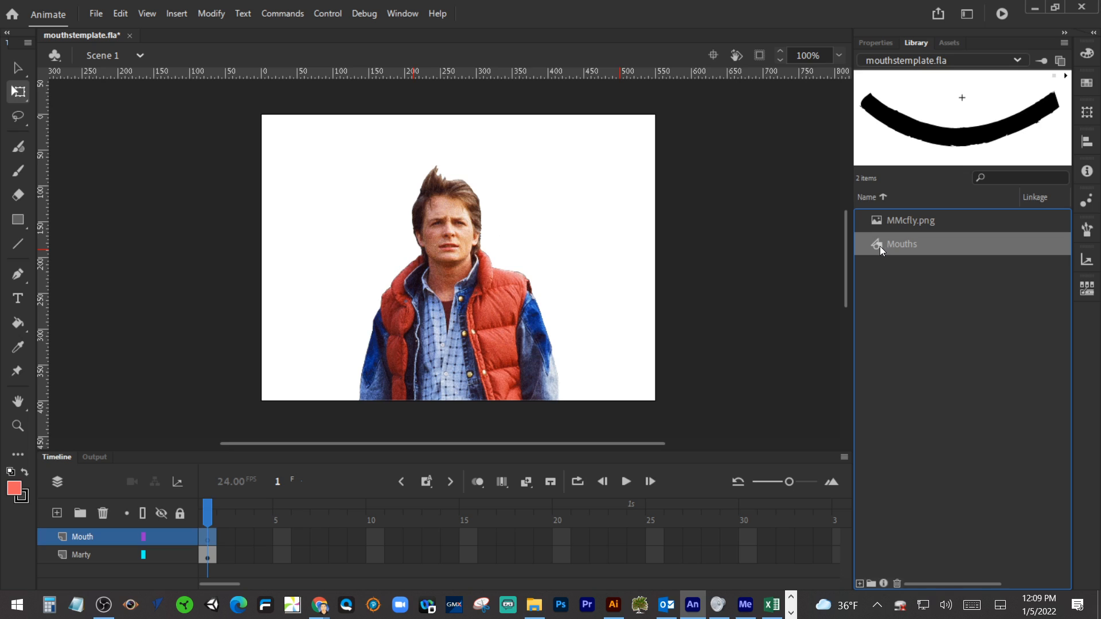
left_click_drag(880, 246, 470, 248)
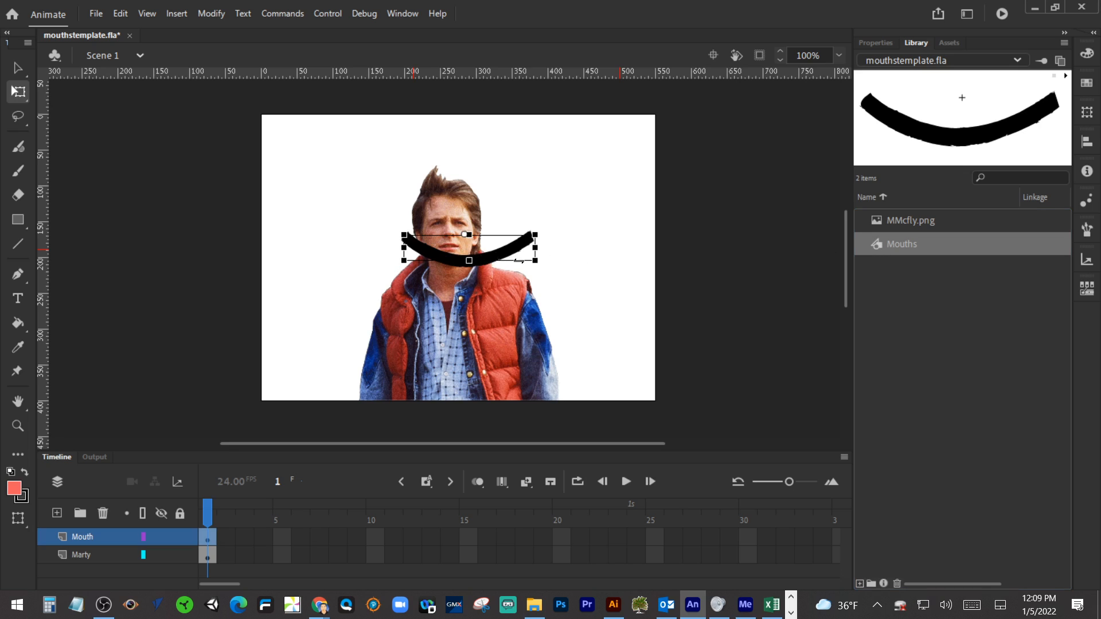
left_click_drag(534, 262, 485, 243)
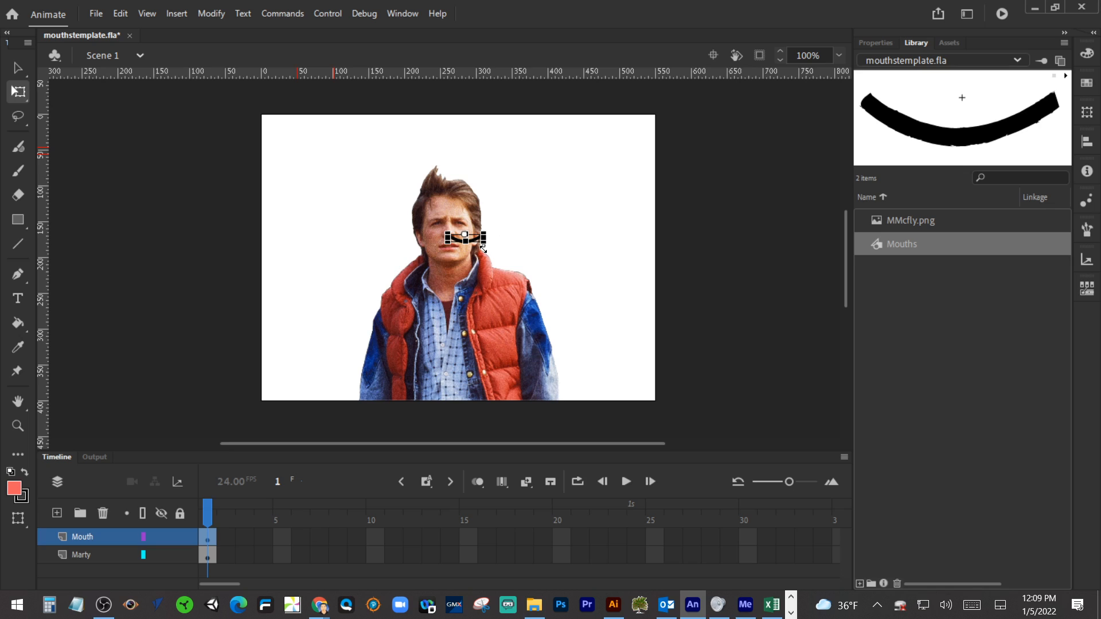
Lock the Marty layer and fit the Mouths symbol over Marty's lips, making it slightly smaller.
left_click(179, 556)
left_click(841, 55)
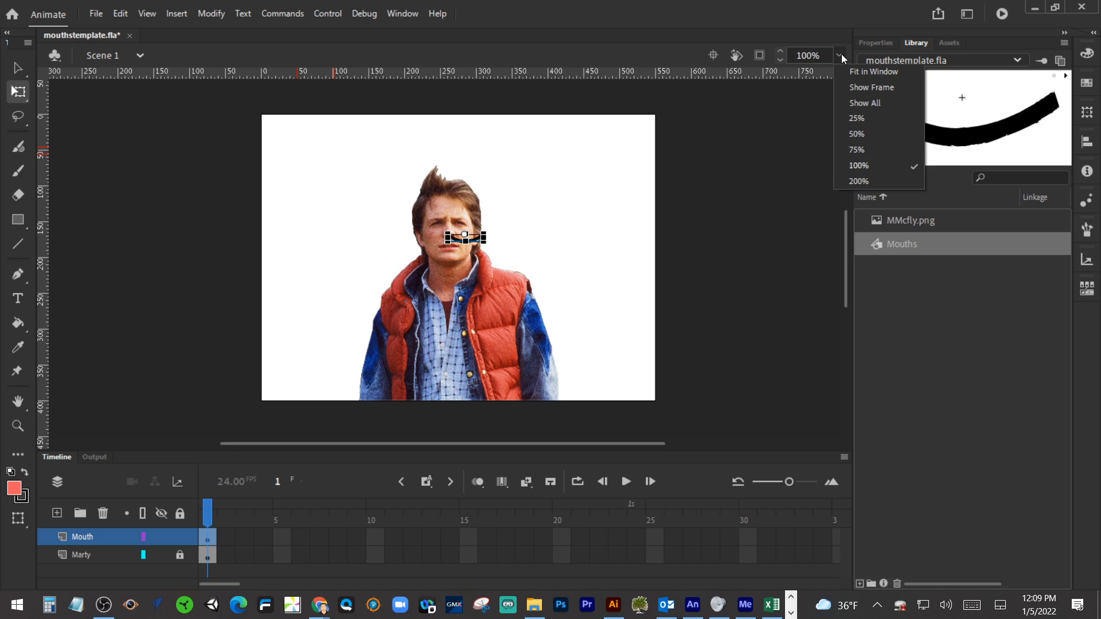
left_click(871, 180)
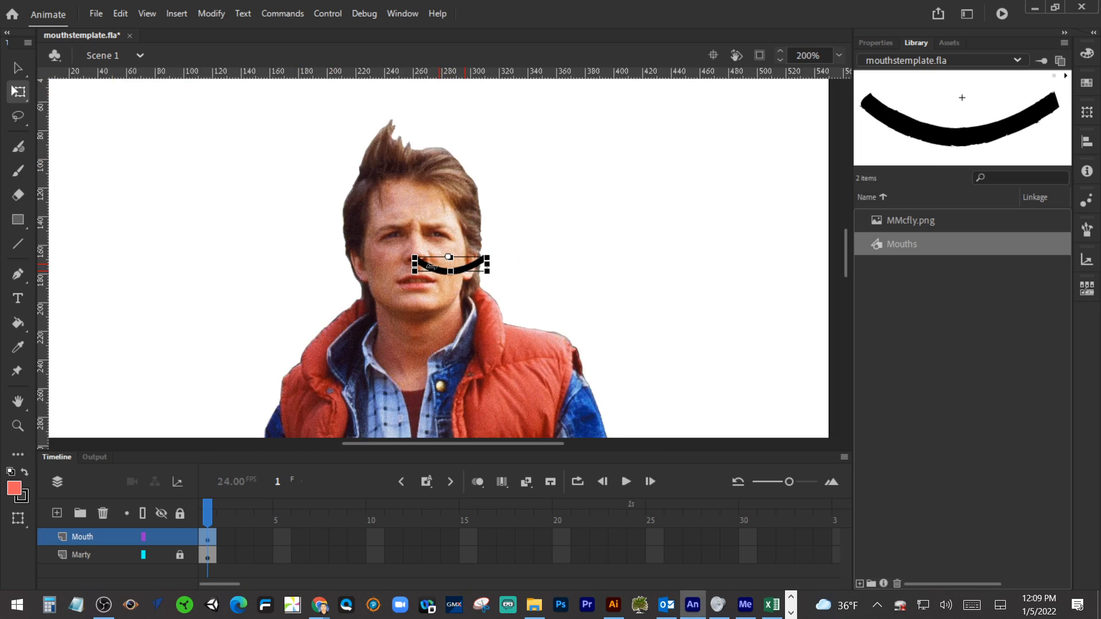
left_click_drag(425, 262, 446, 288)
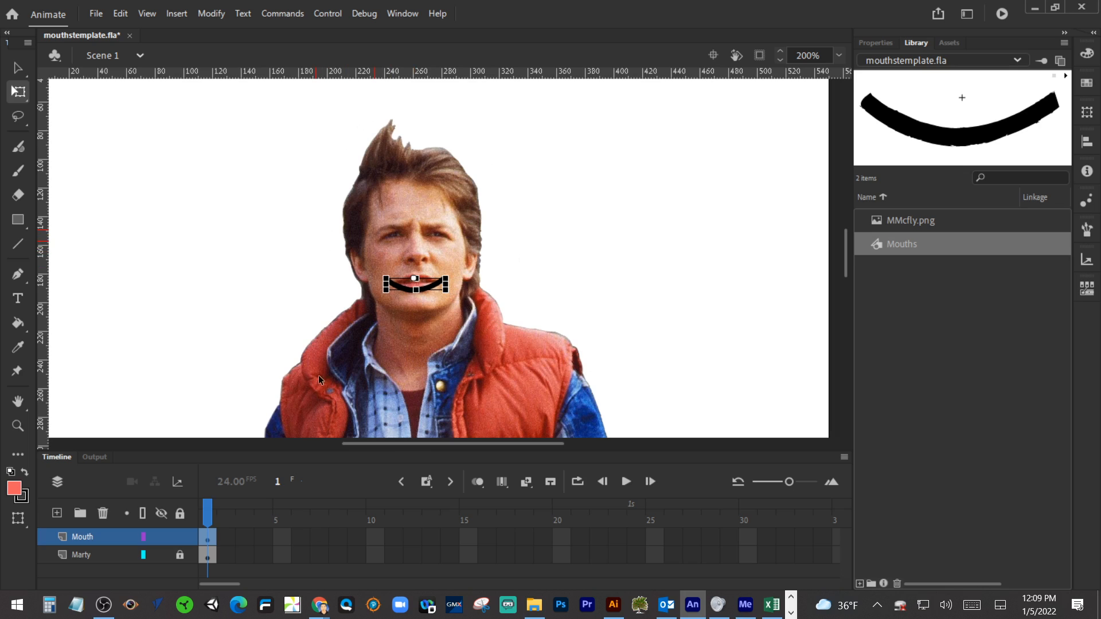
left_click(206, 450)
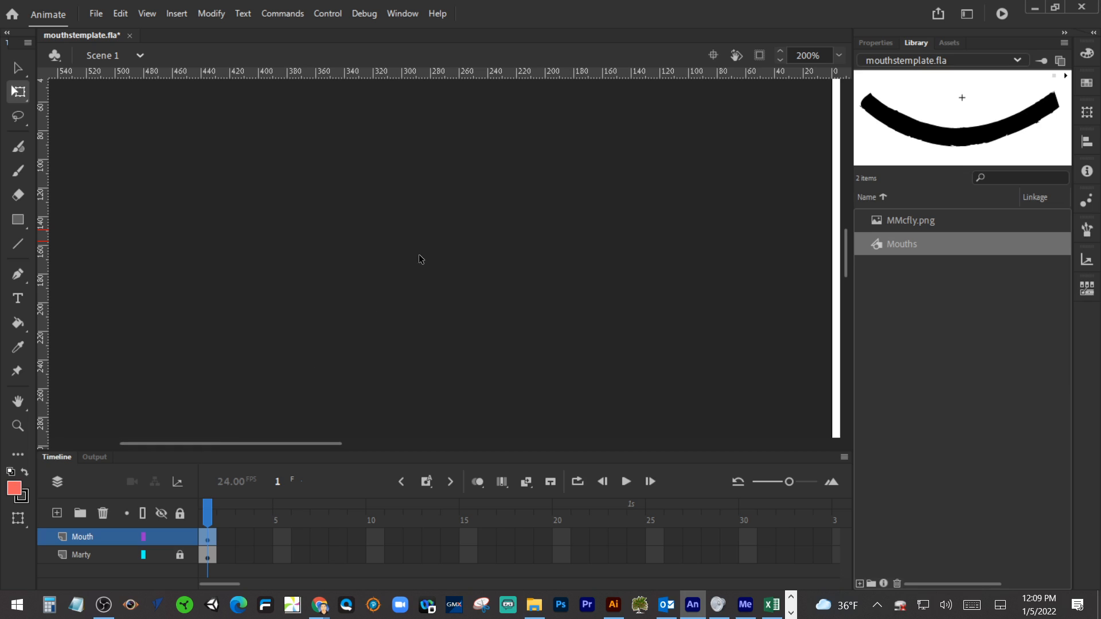
left_click(838, 58)
left_click_drag(280, 444, 463, 450)
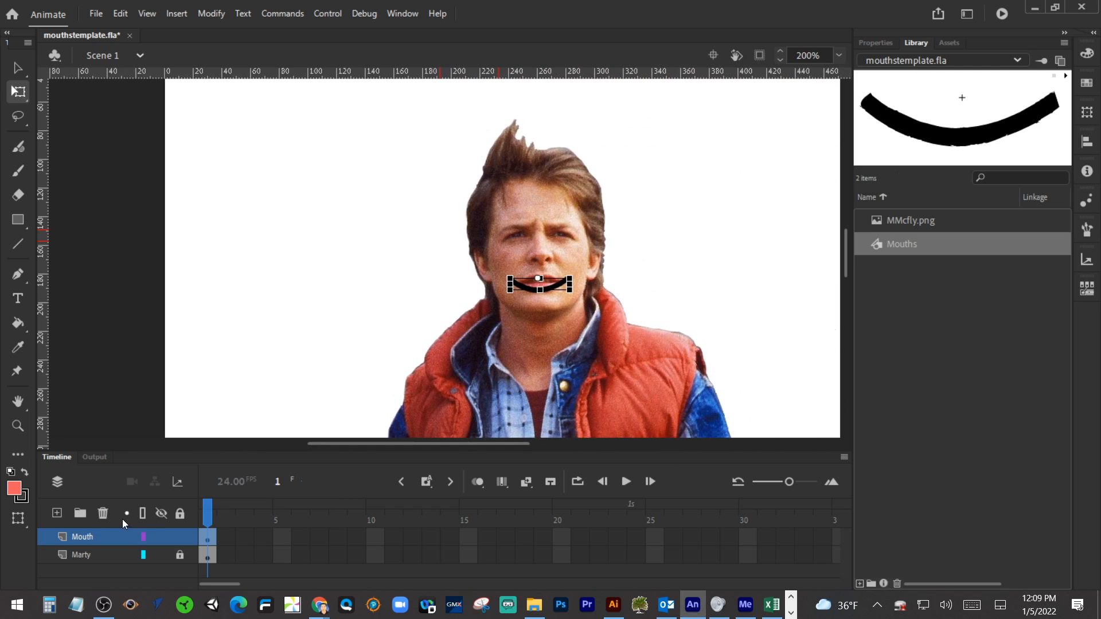
Add a new layer above the Mouth layer and name it audio.
left_click(56, 513)
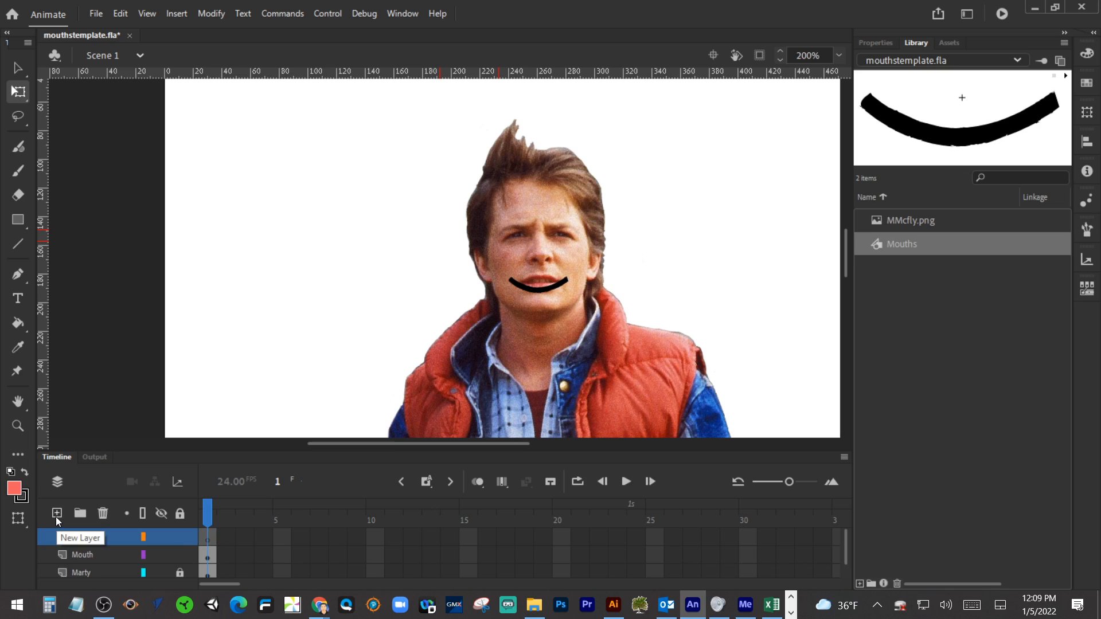
double_click(85, 538)
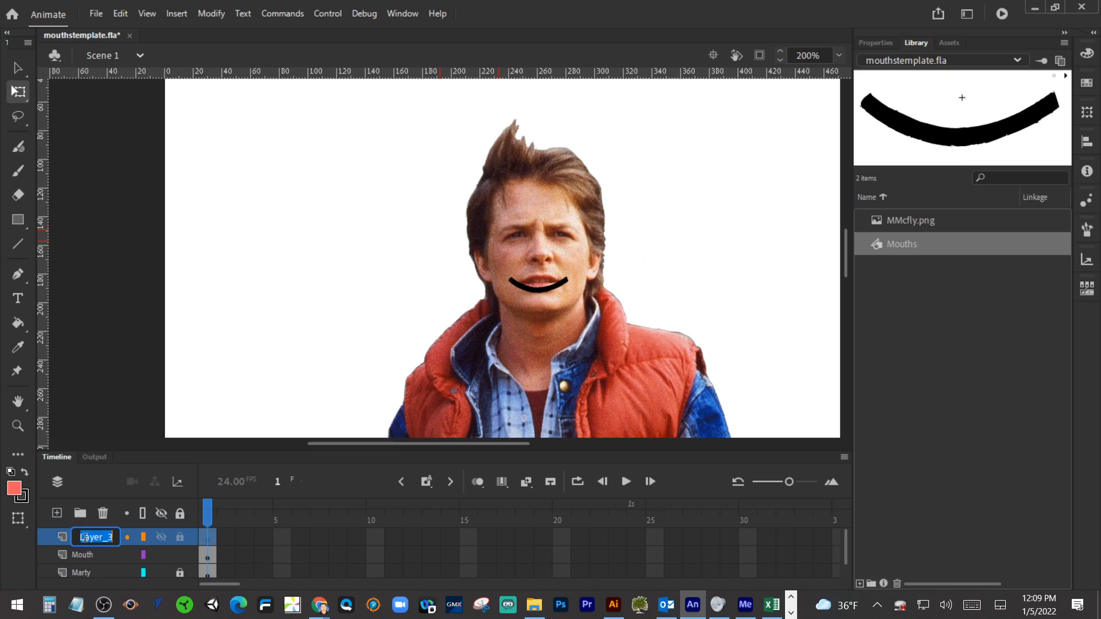
type("audio")
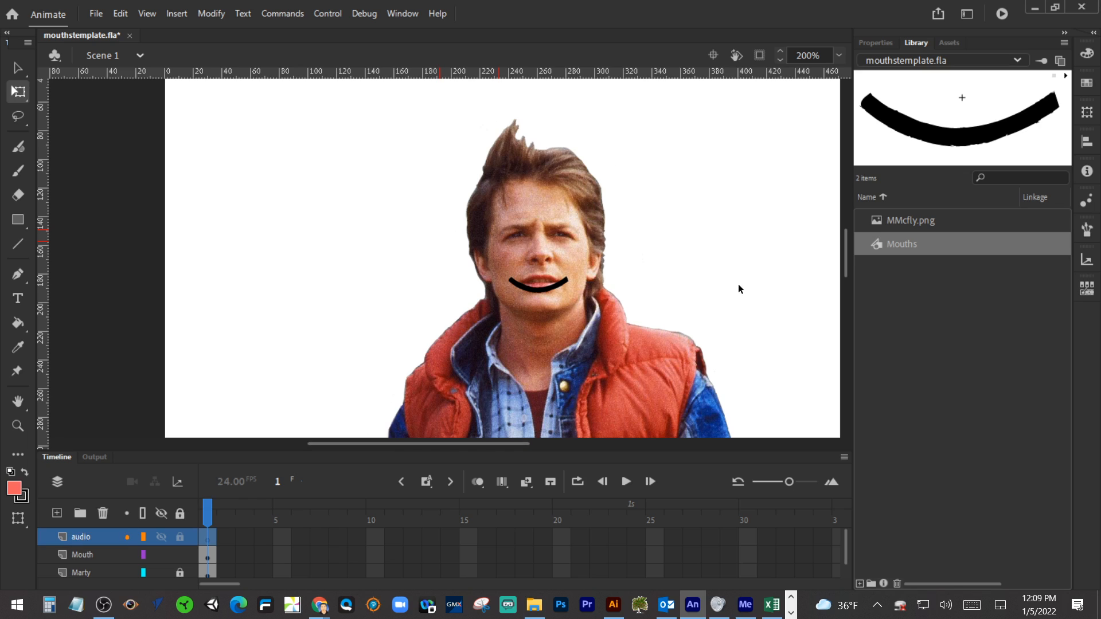
Import style.ogg from the Lip Sync folder into the document's library.
right_click(921, 322)
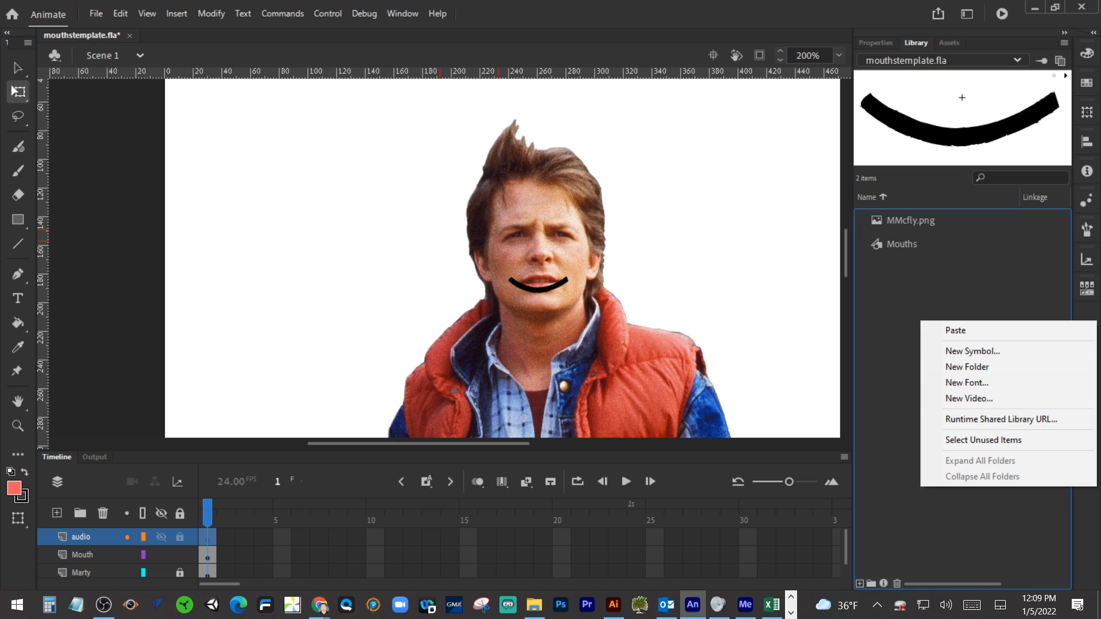
left_click(534, 605)
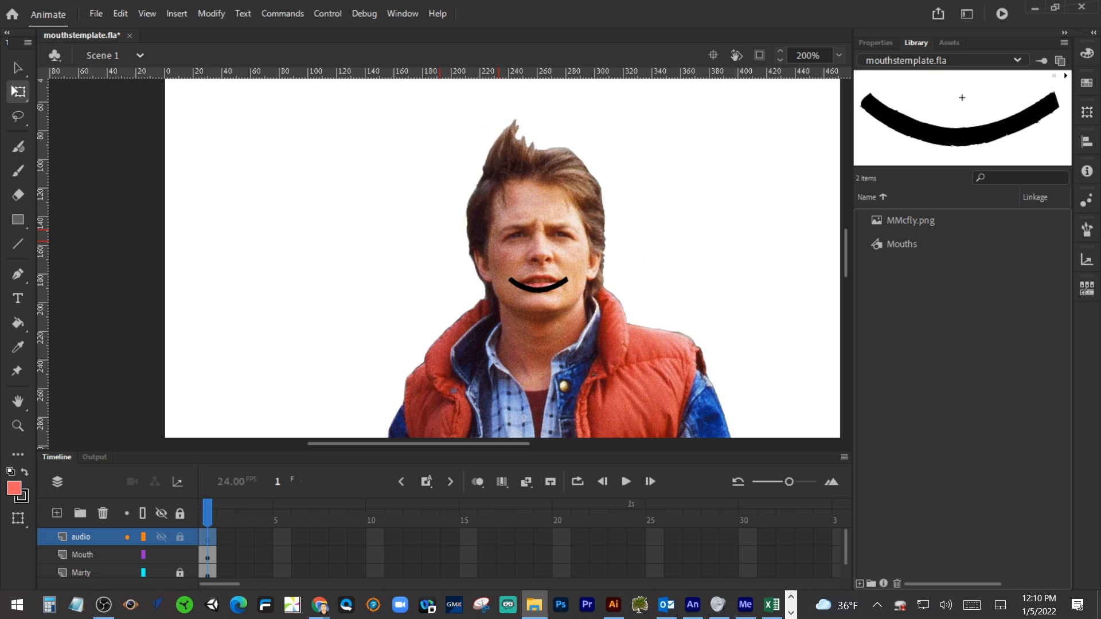
left_click_drag(0, 161, 269, 147)
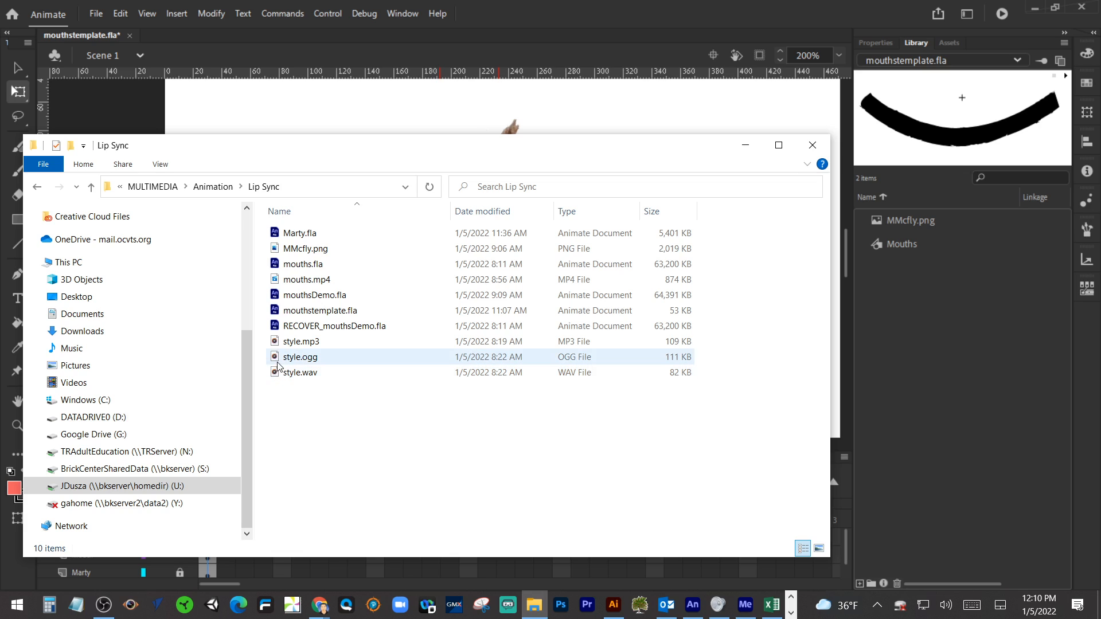
left_click_drag(298, 361, 958, 388)
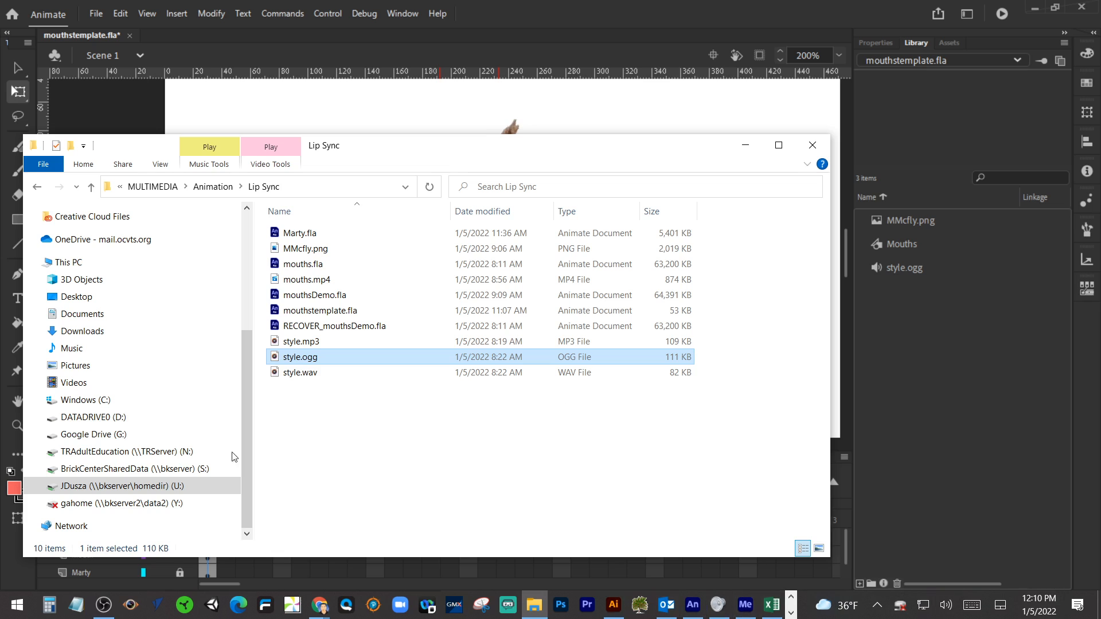
Switch to Adobe Media Encoder and add style.mp3 from the Lip Sync folder to the encoding queue.
left_click(746, 605)
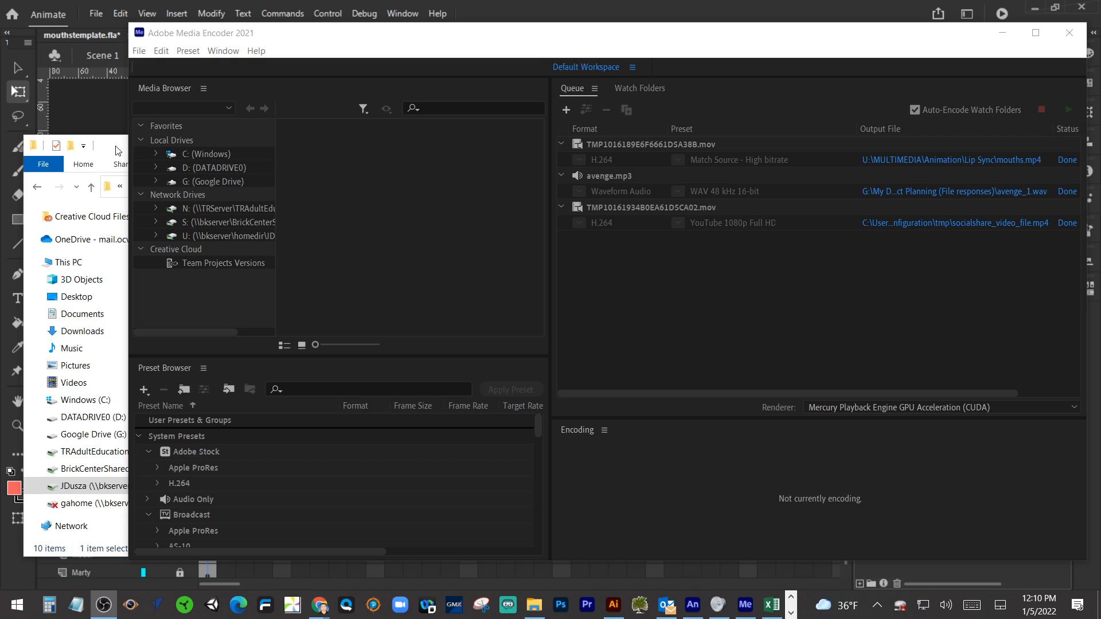
left_click(123, 150)
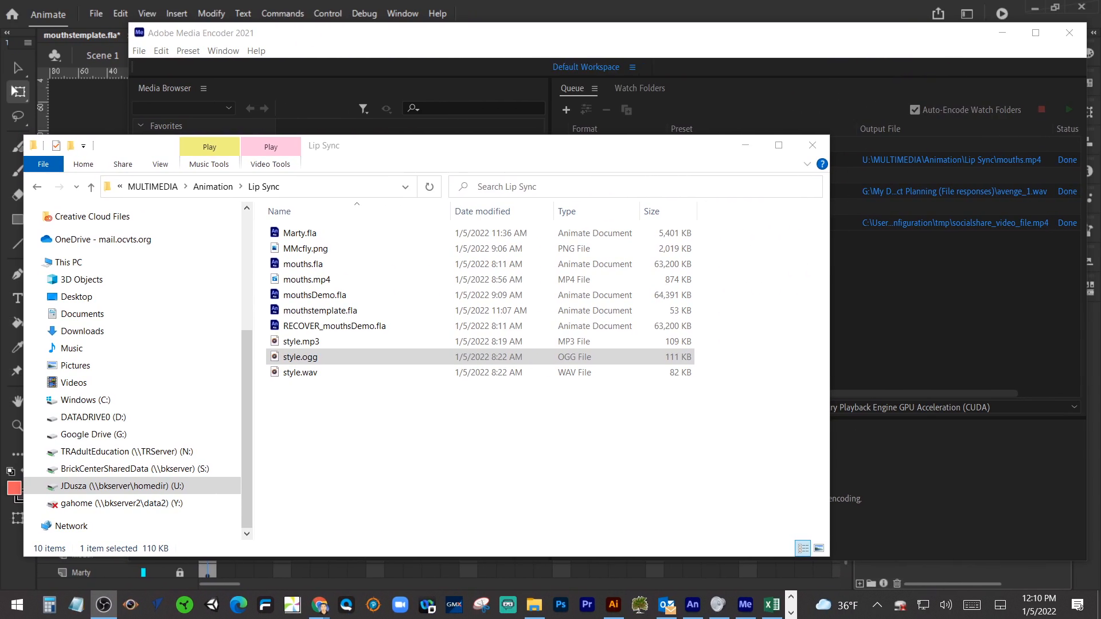
left_click(352, 342)
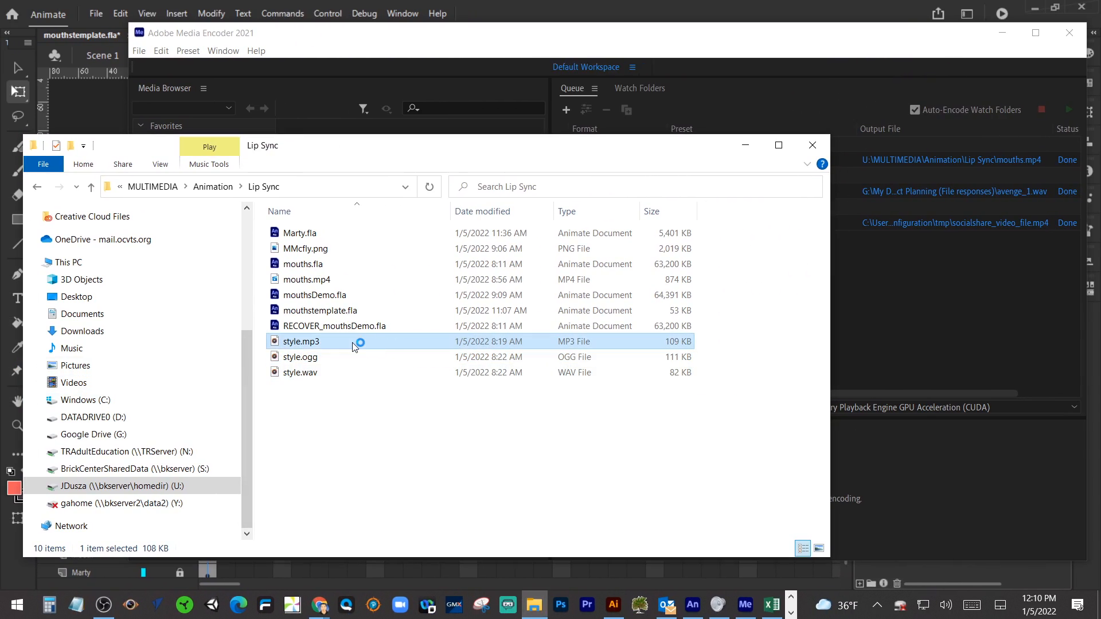
left_click_drag(352, 343, 855, 342)
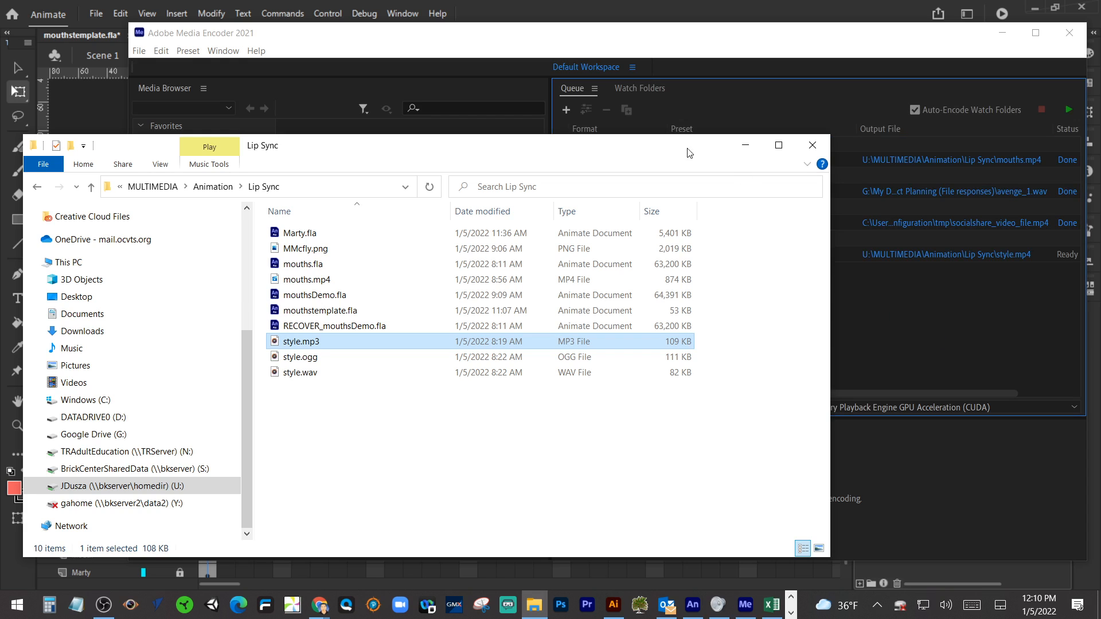
left_click_drag(689, 153, 443, 293)
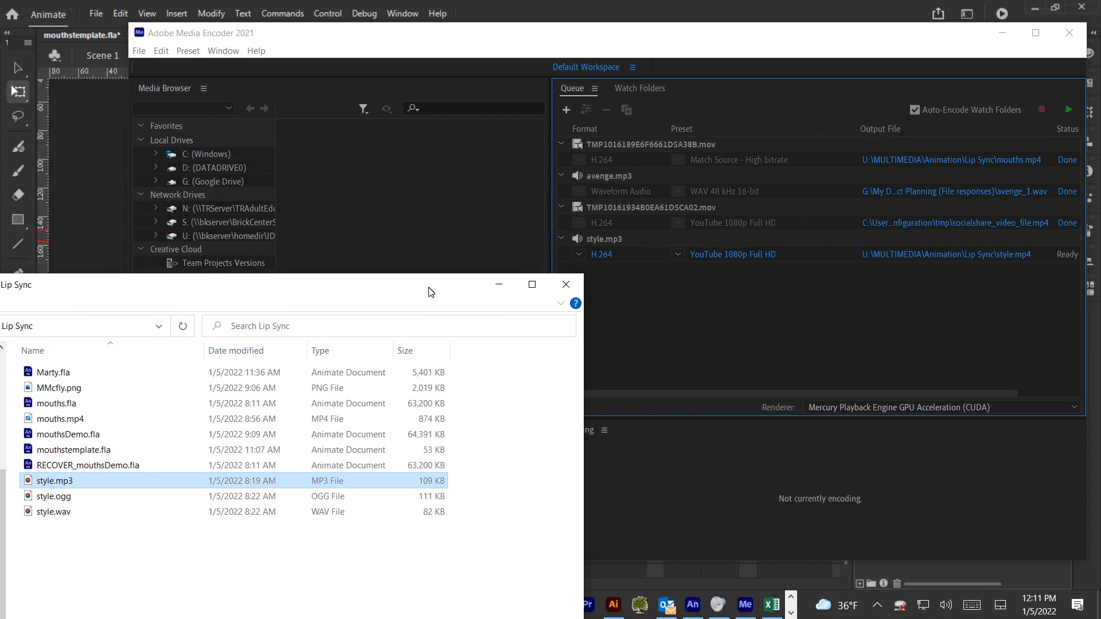
Encode the queued style.mp3 in the Waveform Audio format and open the folder containing the output file.
left_click(636, 257)
left_click(579, 254)
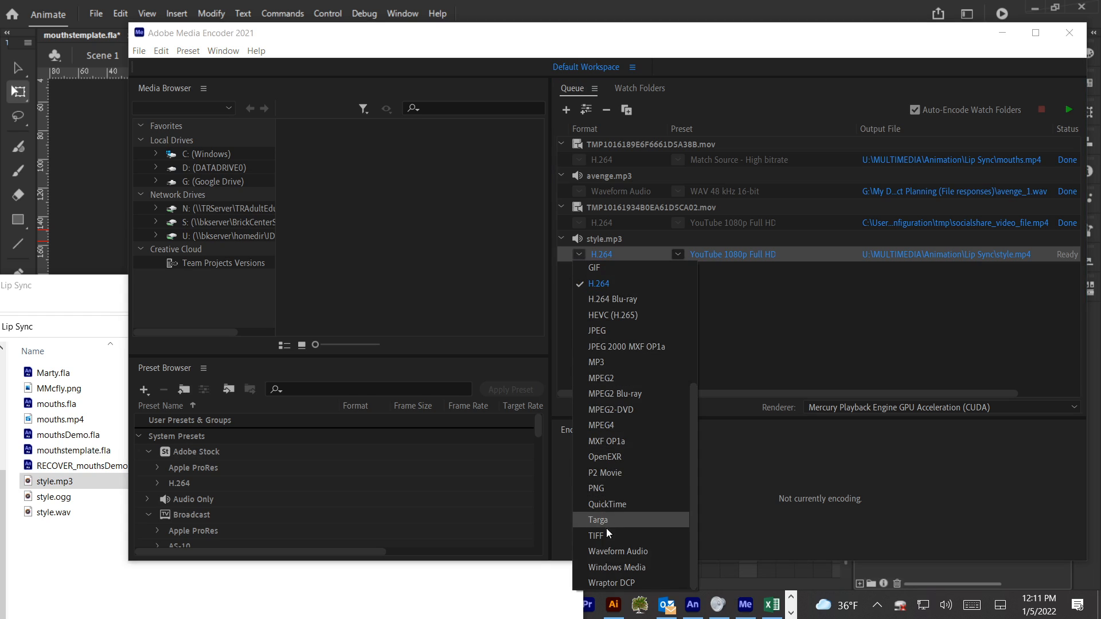
left_click(600, 554)
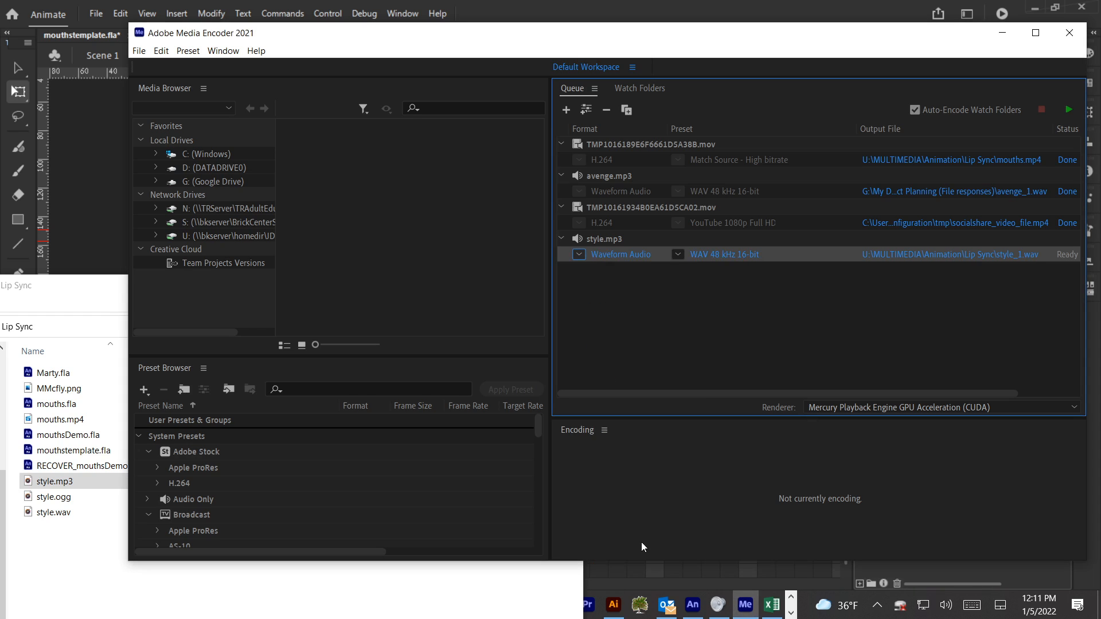
left_click(1070, 113)
left_click(915, 257)
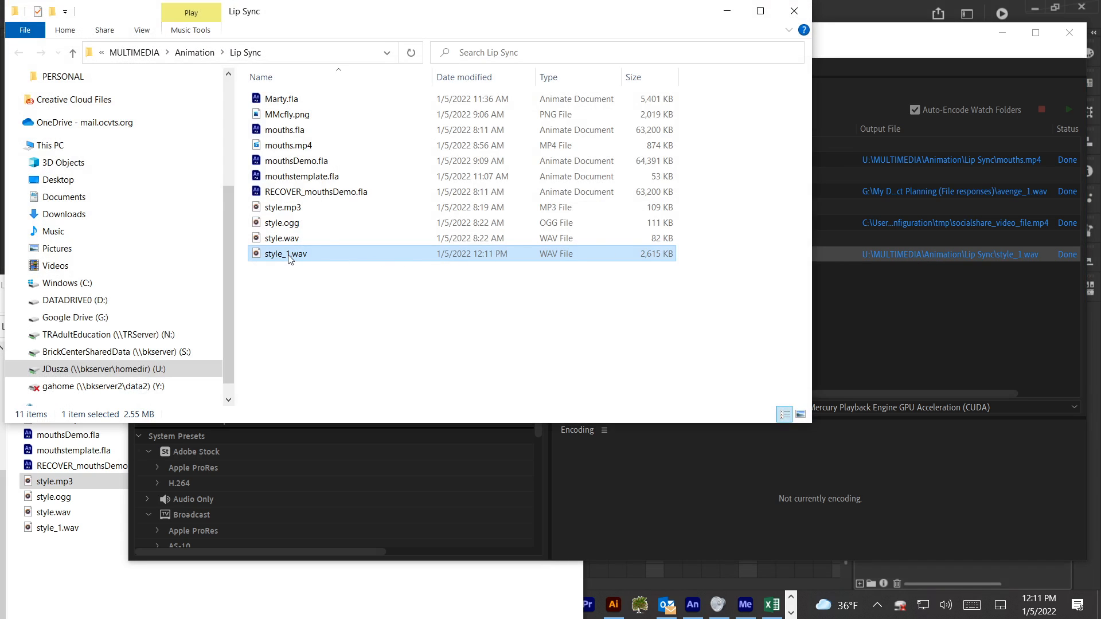
Return to Adobe Animate, import style_1.wav into the document's library and close both Lip Sync folder windows.
left_click(995, 39)
left_click(995, 39)
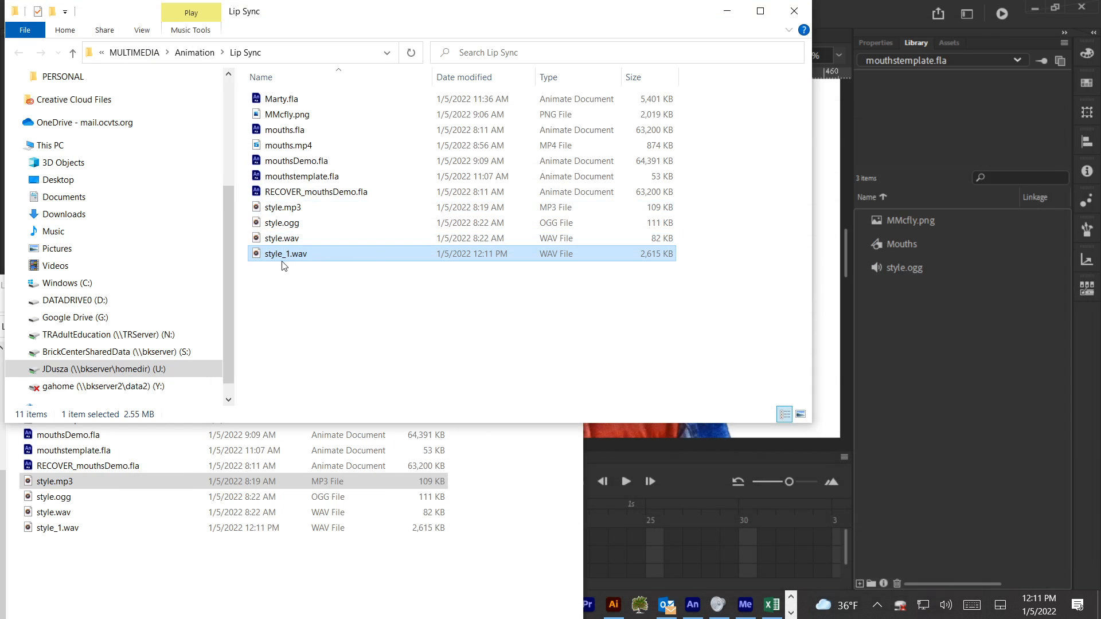
left_click_drag(344, 268, 925, 376)
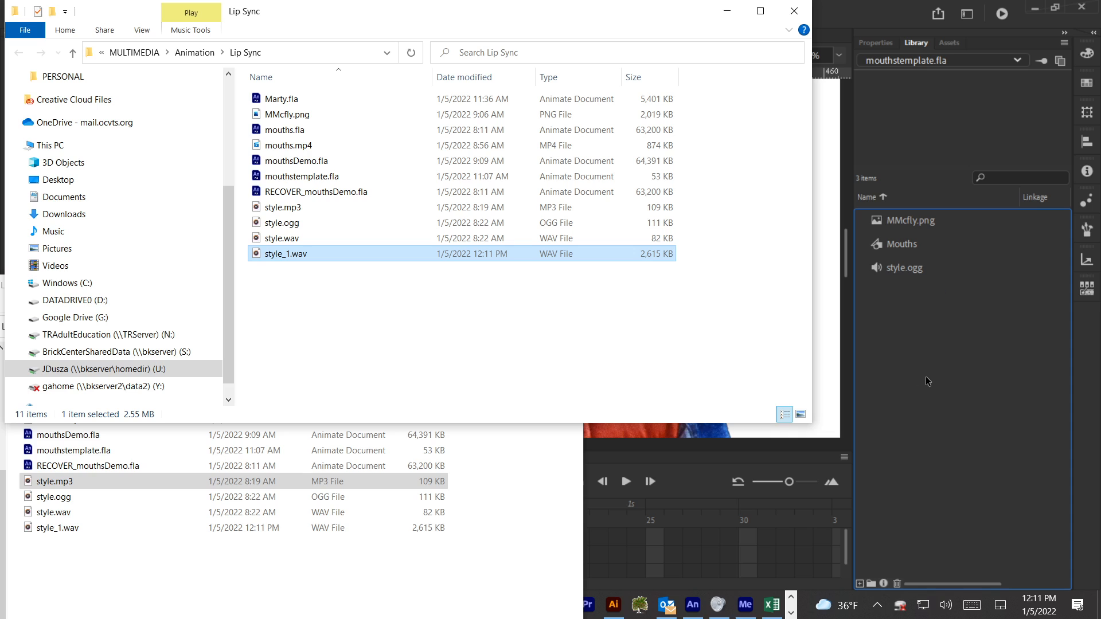
left_click(794, 11)
left_click(566, 285)
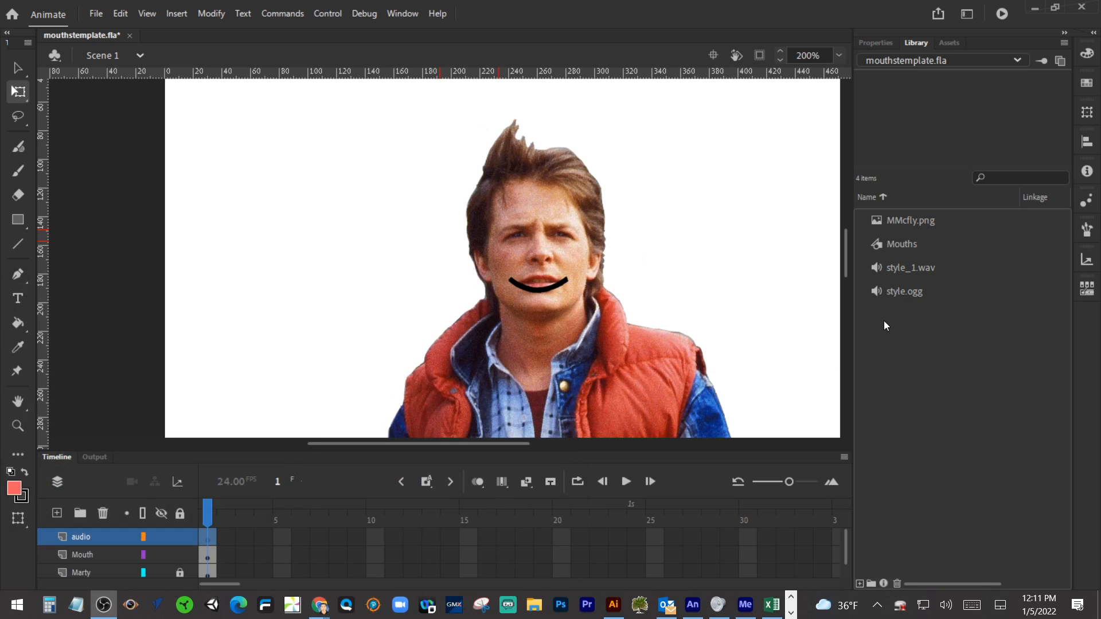
Select style_1.wav in the library, then enlarge the timeline area and shrink its frames so more than 200 fit.
left_click(902, 271)
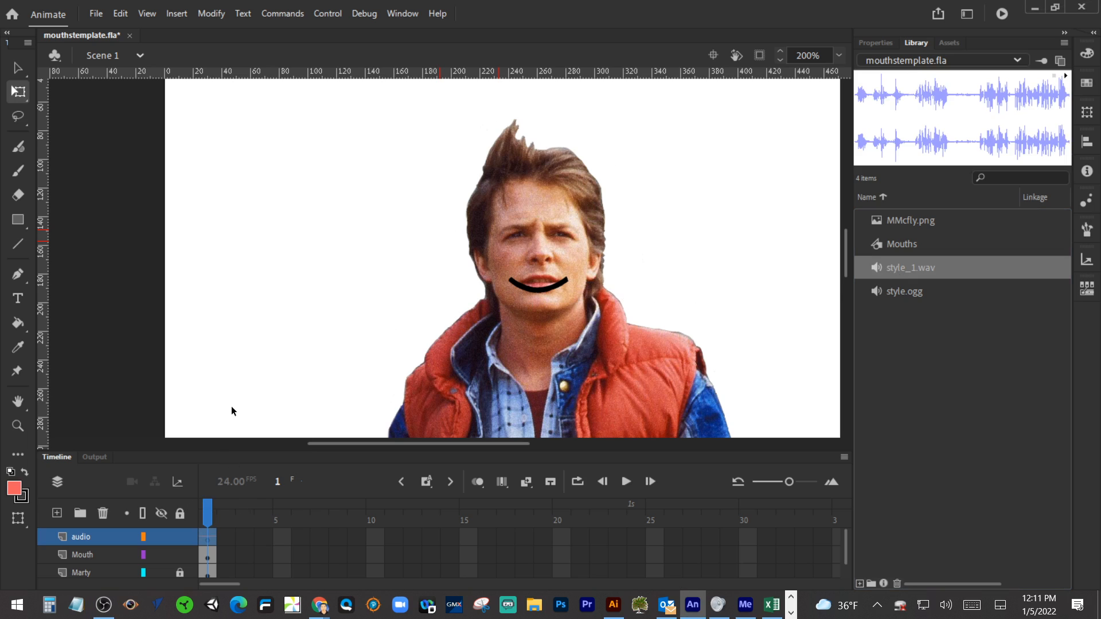
left_click_drag(783, 480, 805, 480)
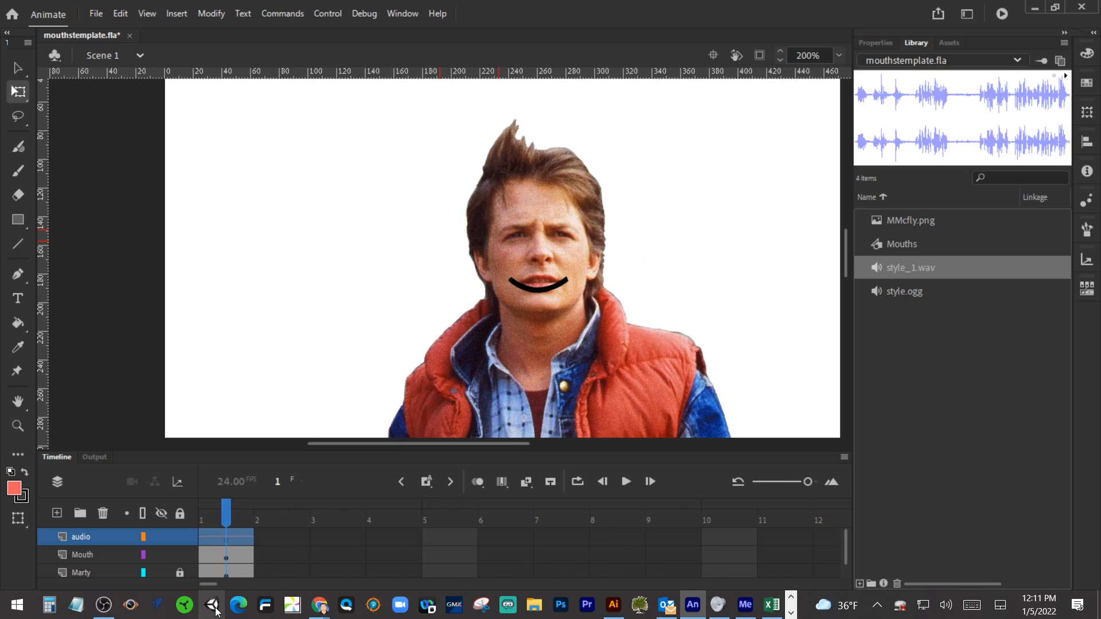
left_click_drag(309, 456, 304, 412)
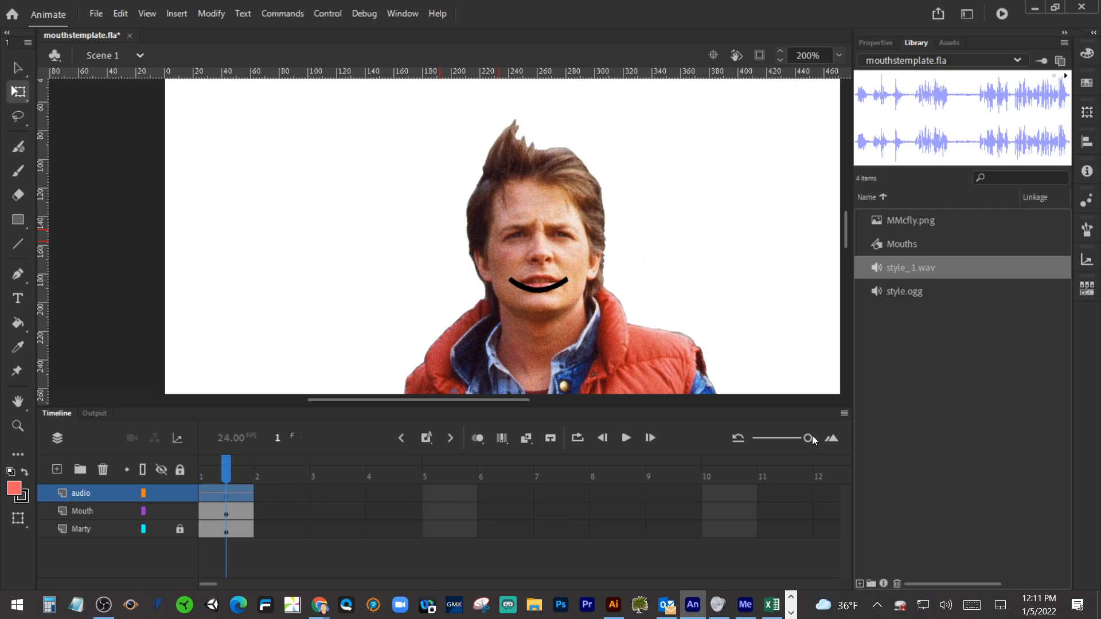
left_click_drag(808, 439, 758, 438)
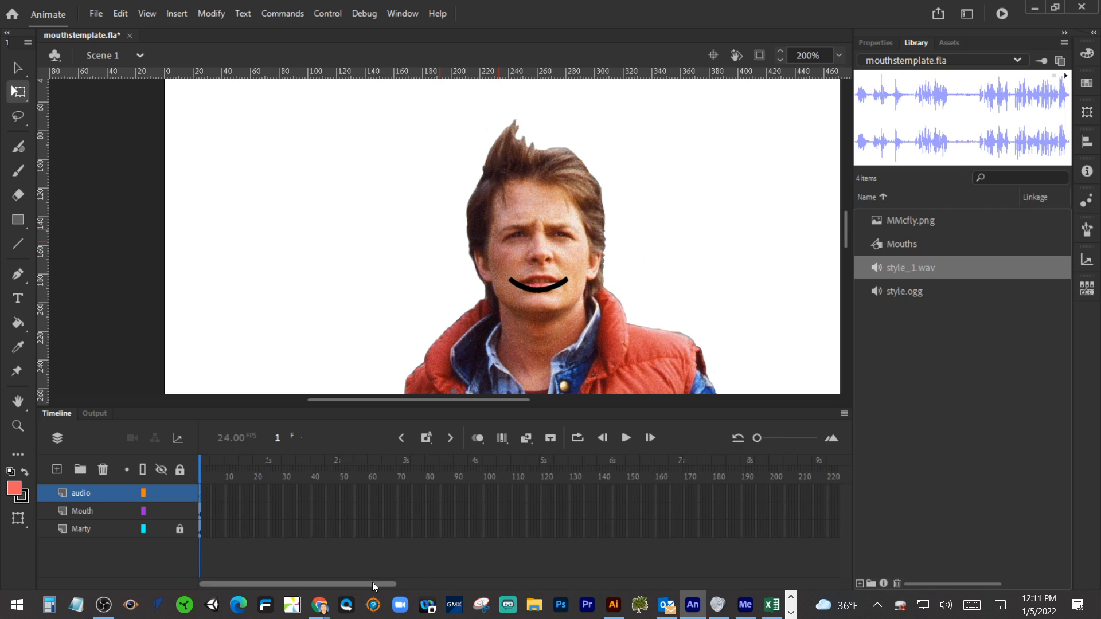
Extend the audio layer to frame 313 so the full sound clip fits on the timeline.
left_click_drag(373, 583, 459, 587)
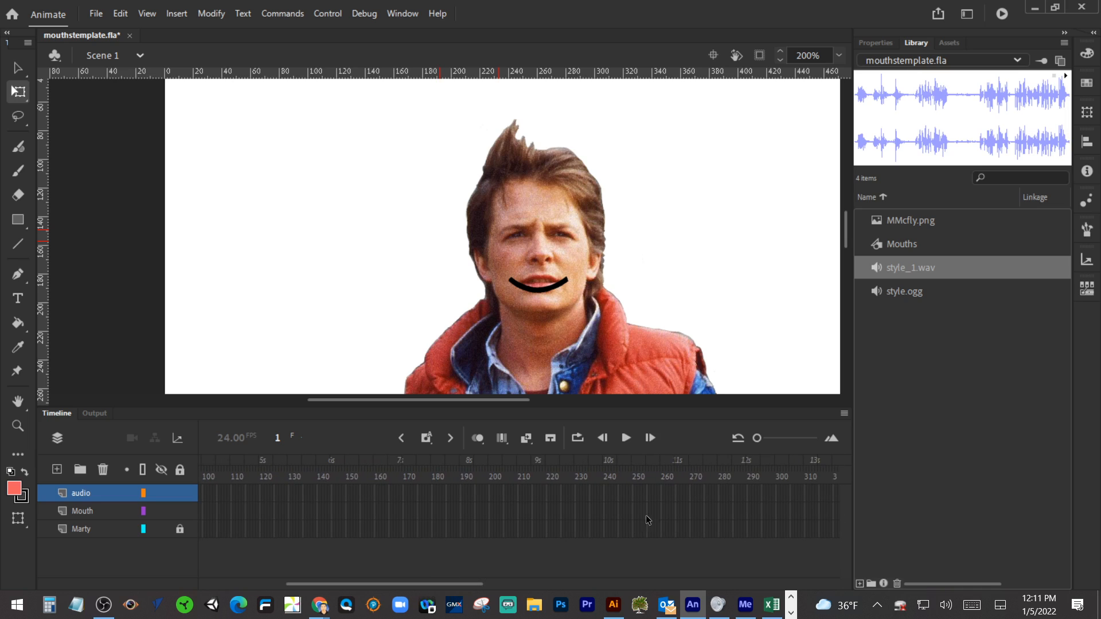
left_click(814, 494)
right_click(814, 493)
left_click(859, 142)
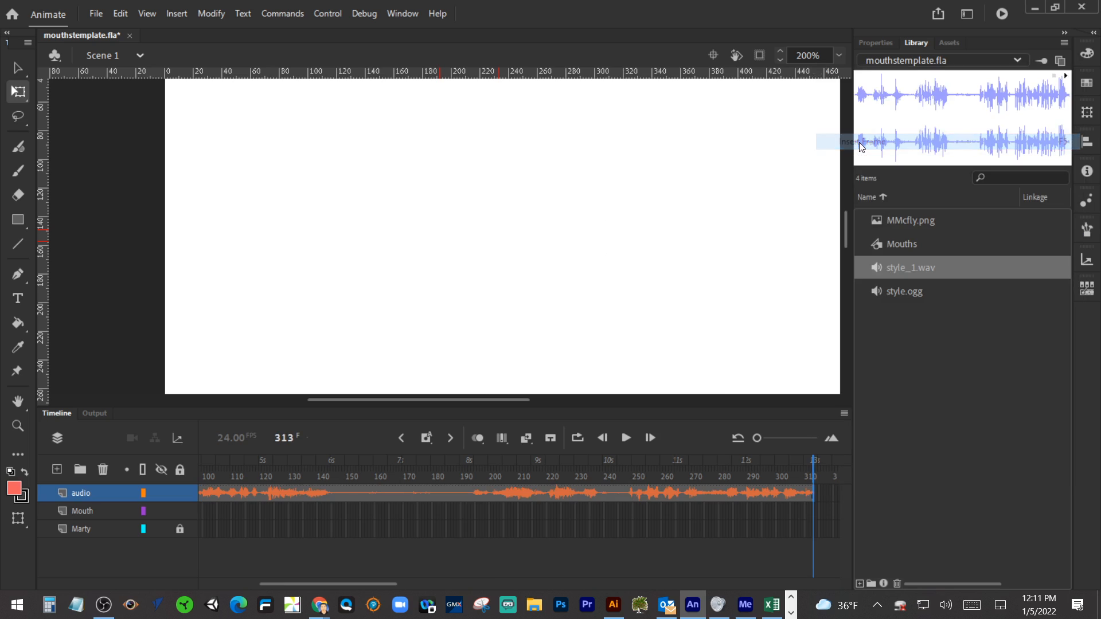
Extend the Mouth and Marty layers to frame 313 to match the audio layer's length.
left_click(816, 512)
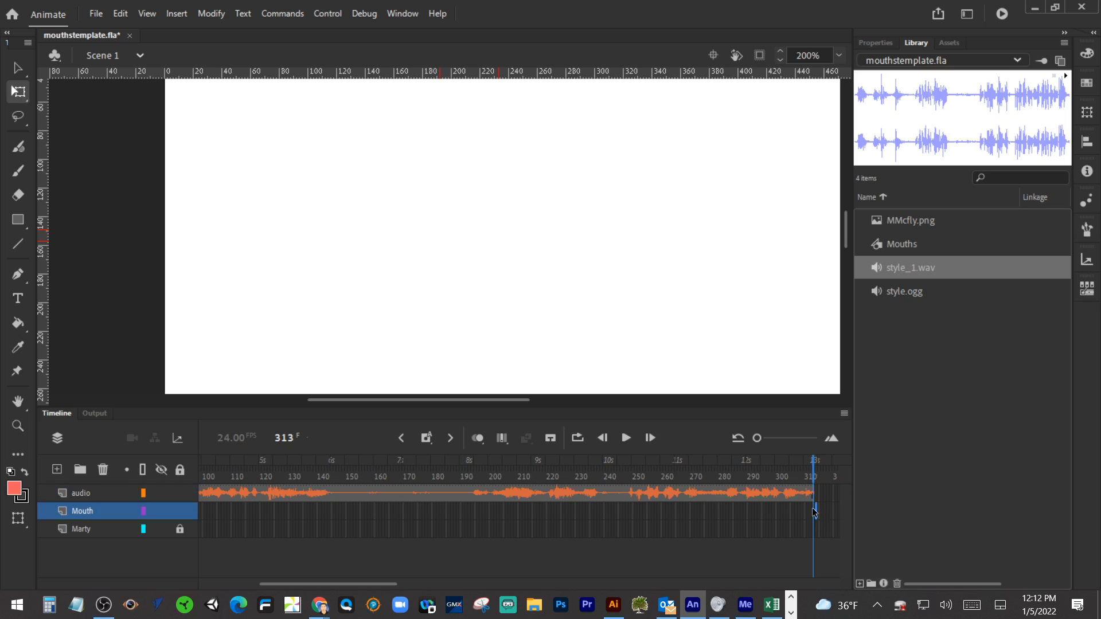
right_click(815, 511)
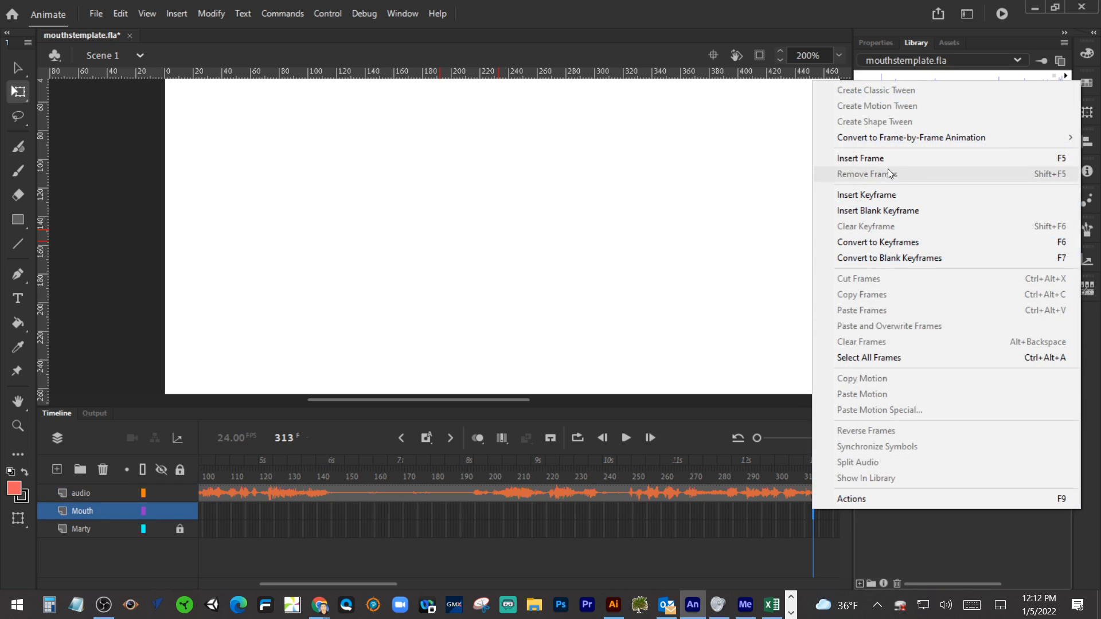
left_click(890, 159)
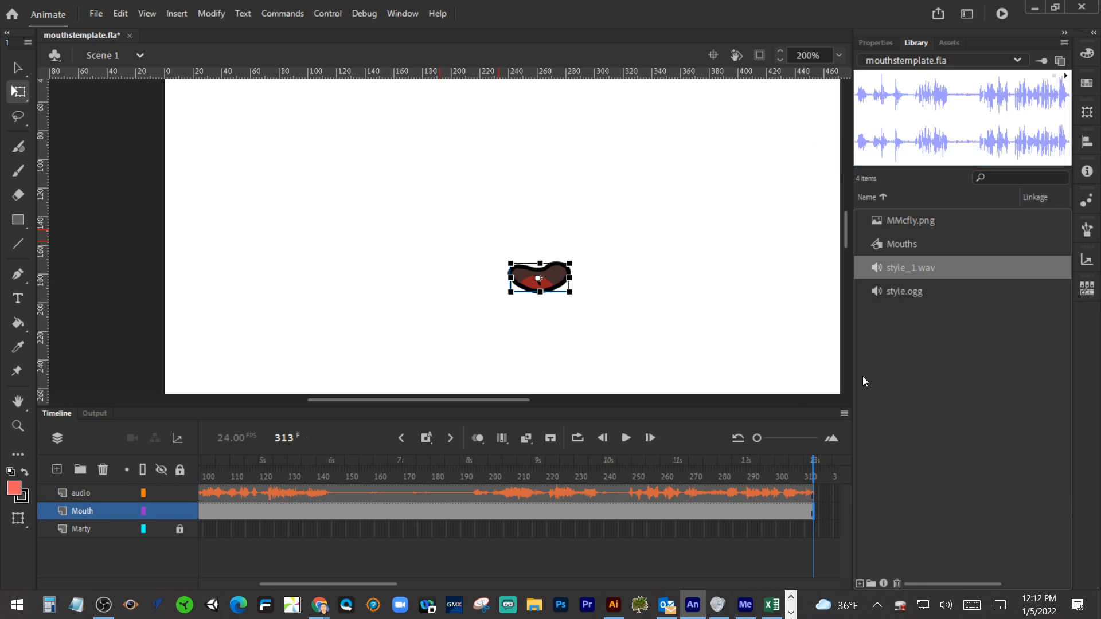
left_click(813, 529)
right_click(813, 528)
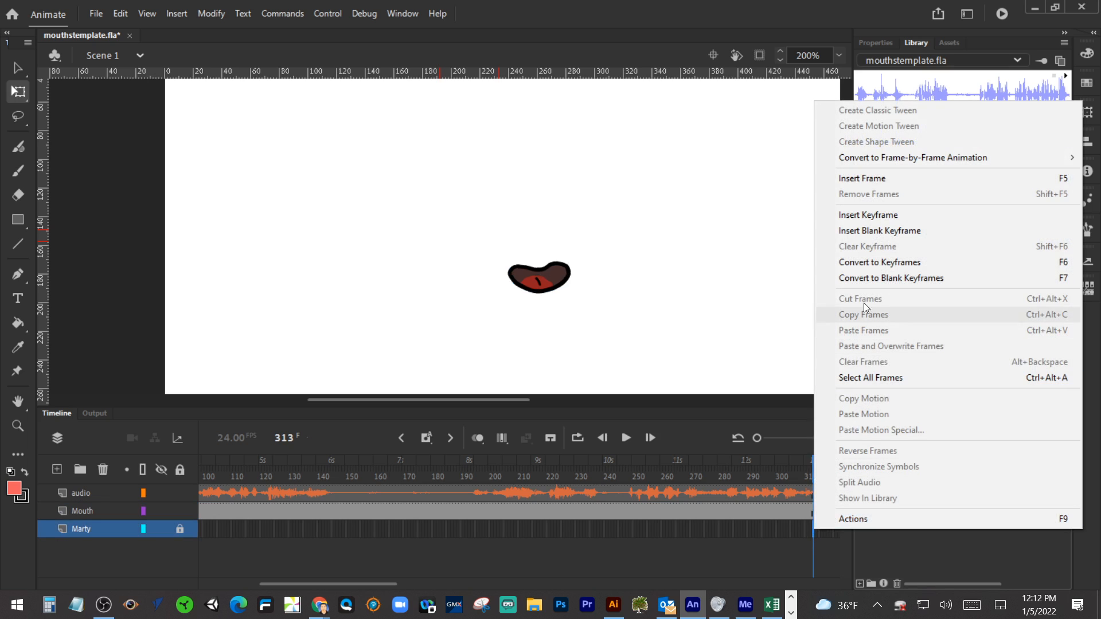
left_click(885, 178)
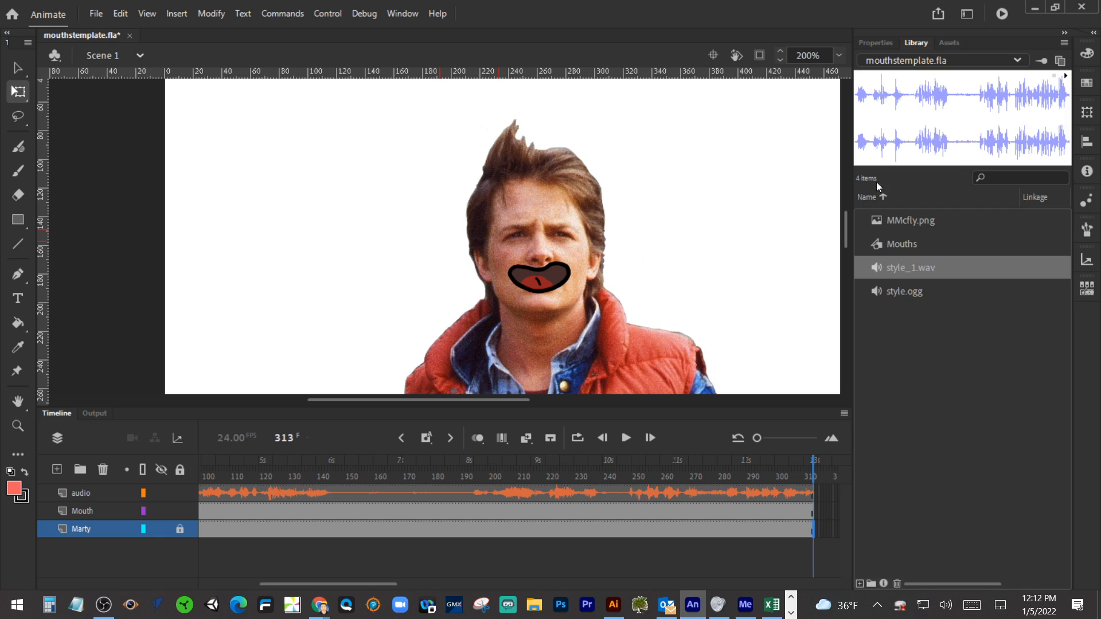
Scrub the animation back to frame 1 and inspect the Sync options of the audio layer's sound.
left_click_drag(815, 466, 798, 467)
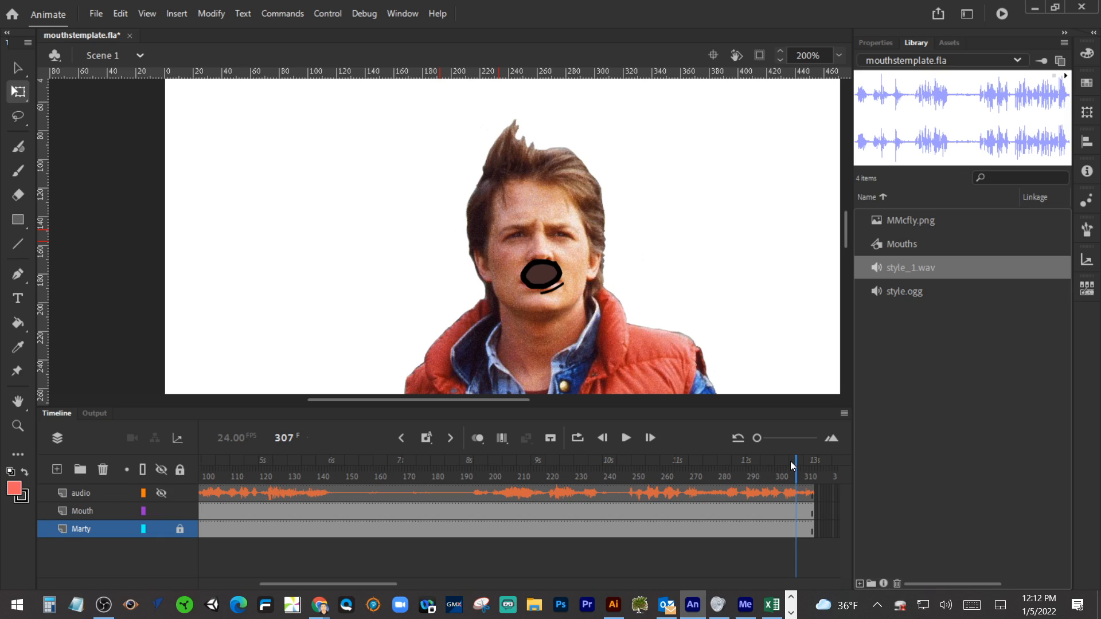
left_click_drag(796, 465, 779, 468)
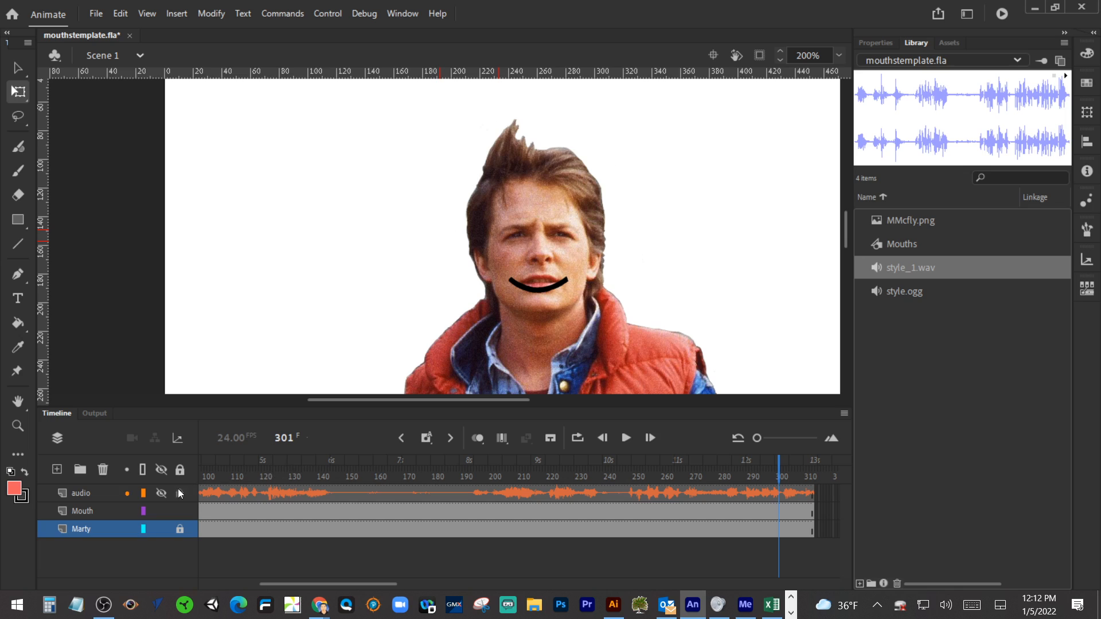
left_click(332, 493)
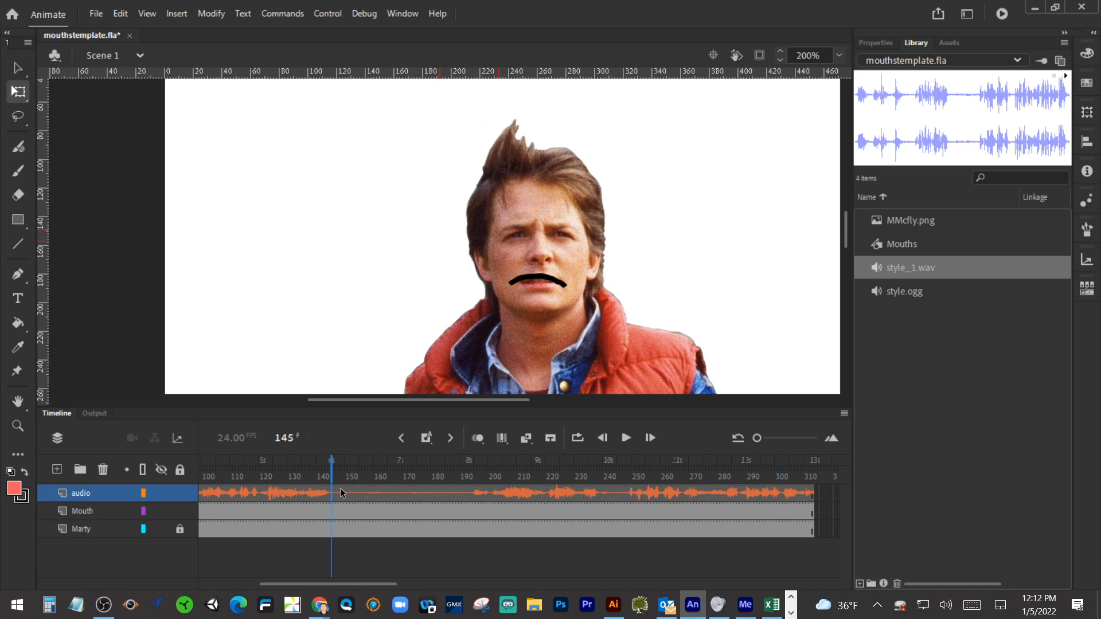
left_click(878, 44)
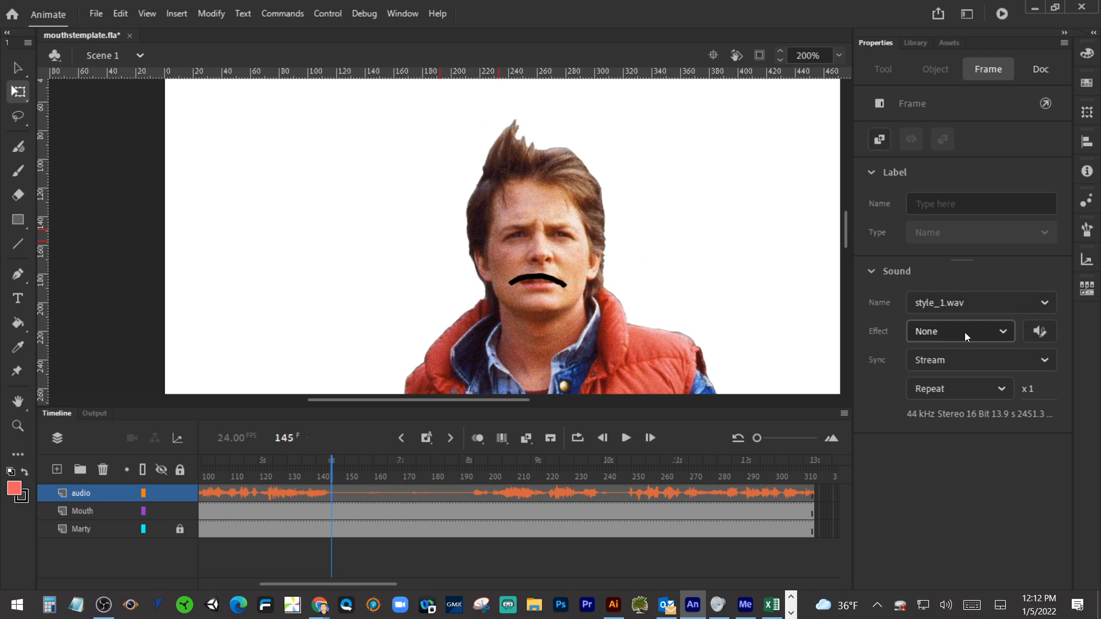
left_click(1001, 364)
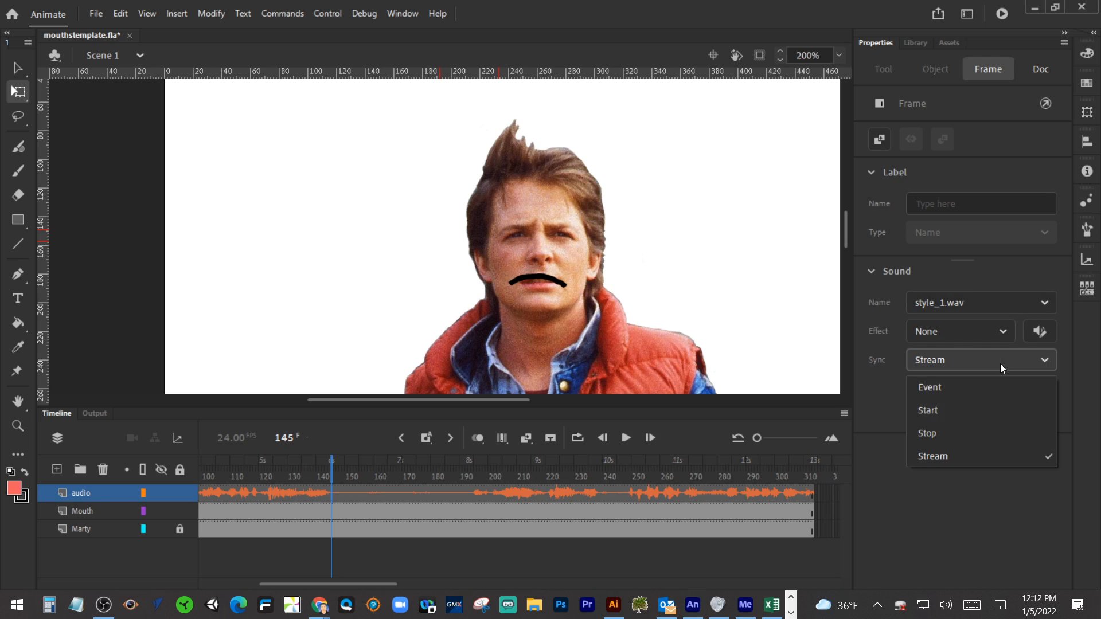
left_click(1000, 364)
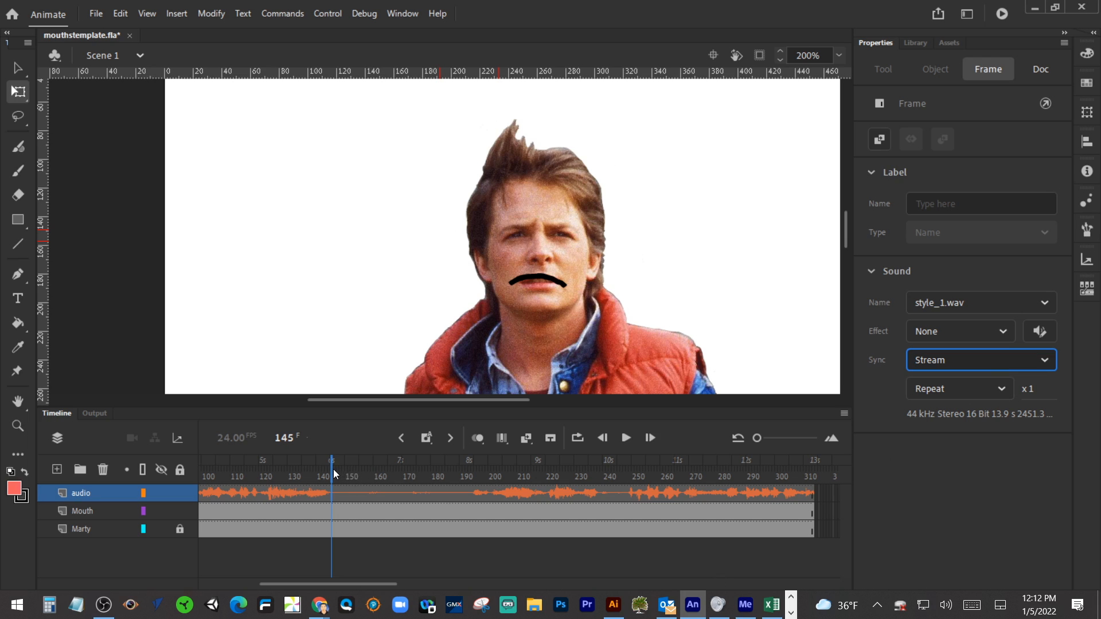
mouse_move(335, 473)
left_mouse_down()
mouse_move(403, 473)
mouse_move(65, 468)
left_mouse_up()
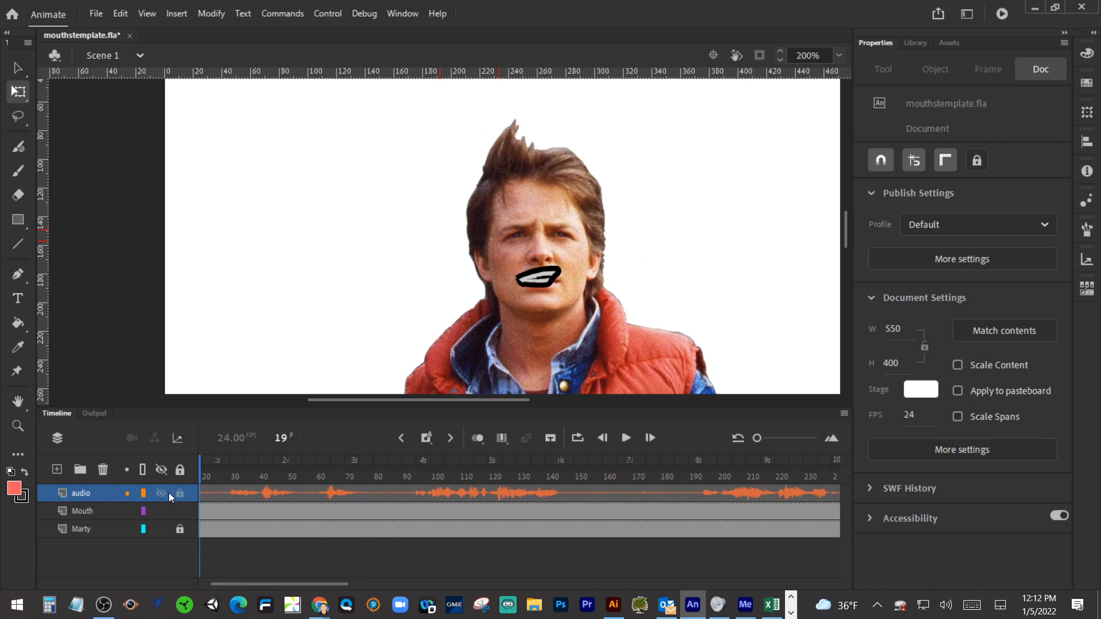
left_click_drag(201, 469, 164, 469)
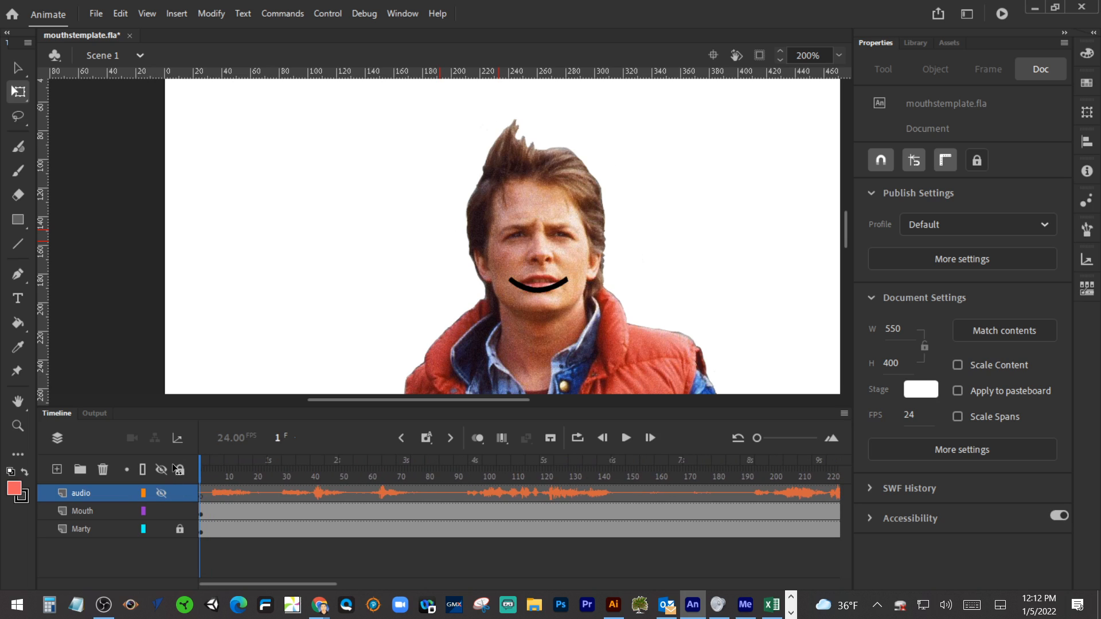
Try shrinking the mouth on frame 2 to about 29 × 14 px and moving it down, previewing it through frame 32.
left_click(203, 513)
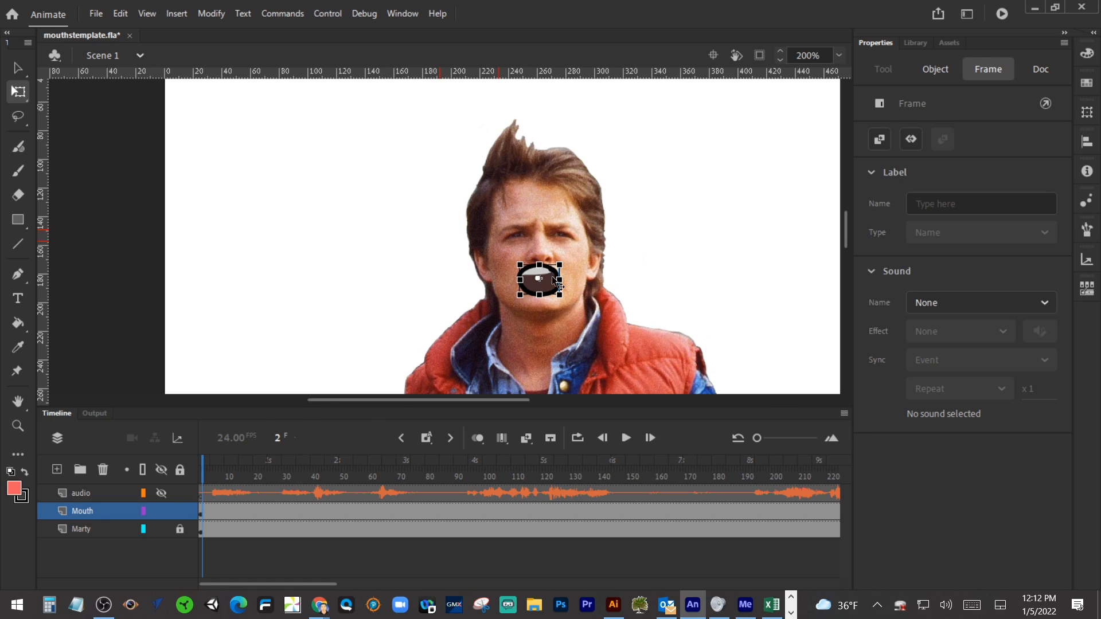
left_click_drag(560, 266, 554, 267)
key("Down")
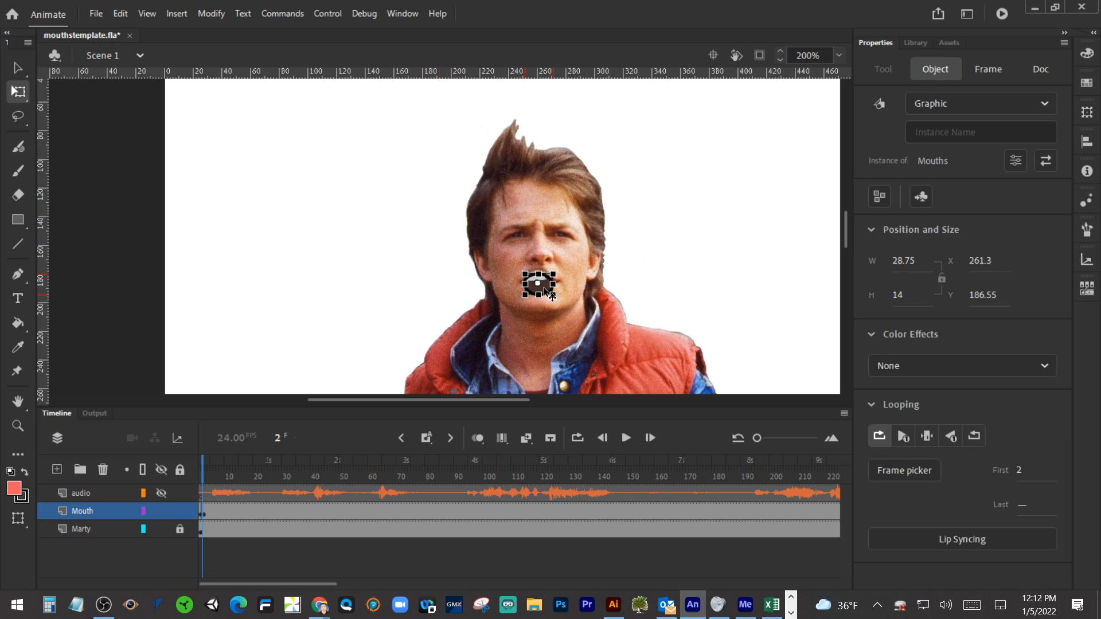
left_click_drag(203, 467, 289, 468)
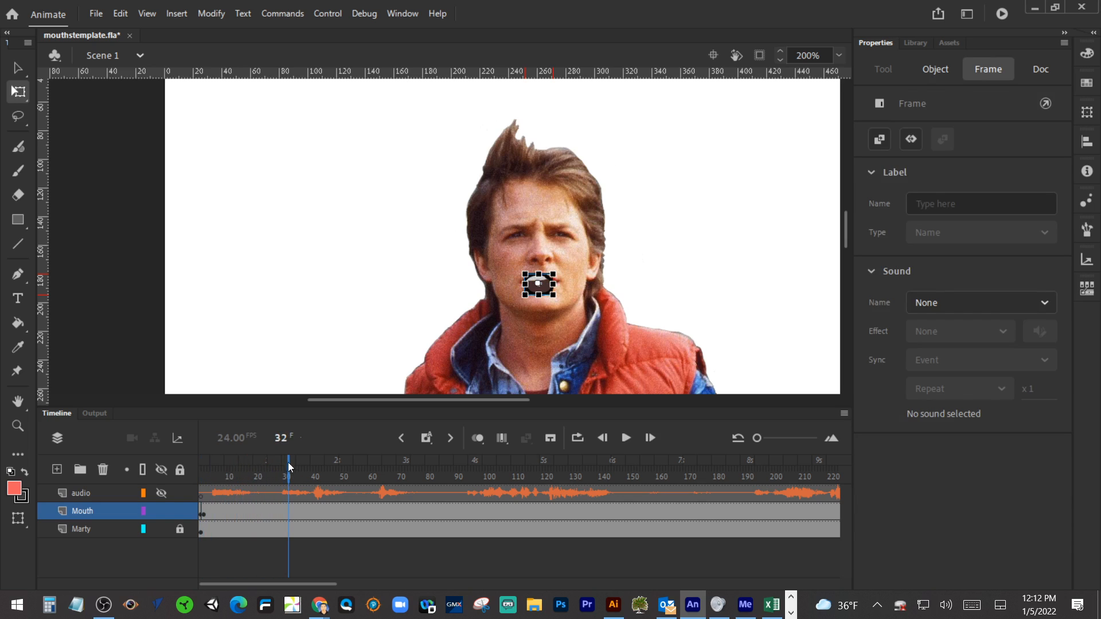
left_click(221, 347)
left_click(128, 348)
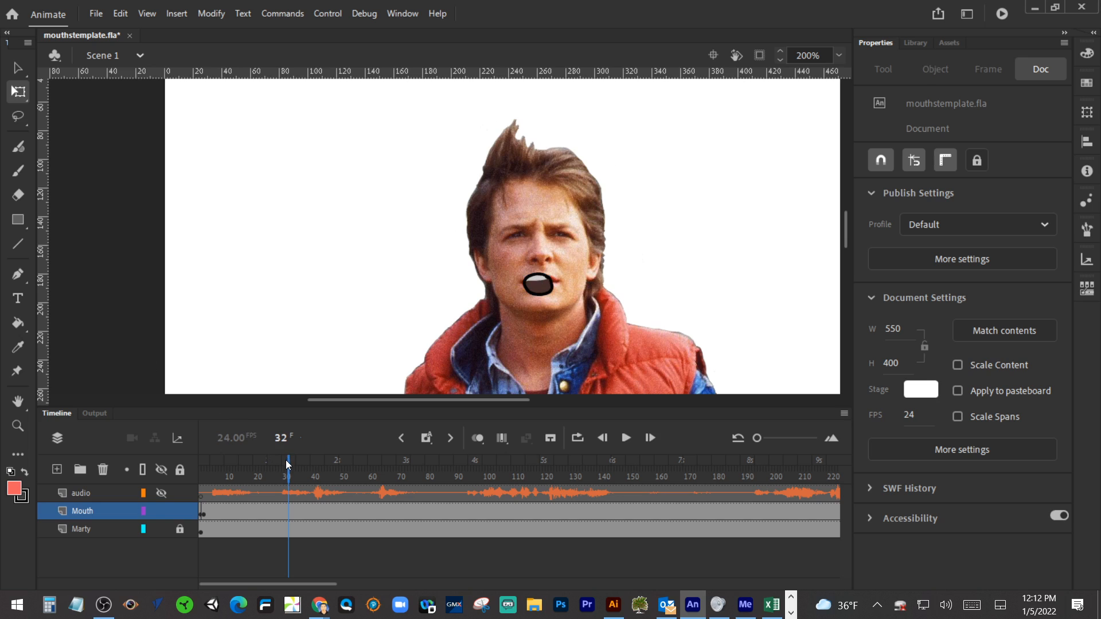
left_click_drag(287, 463, 184, 473)
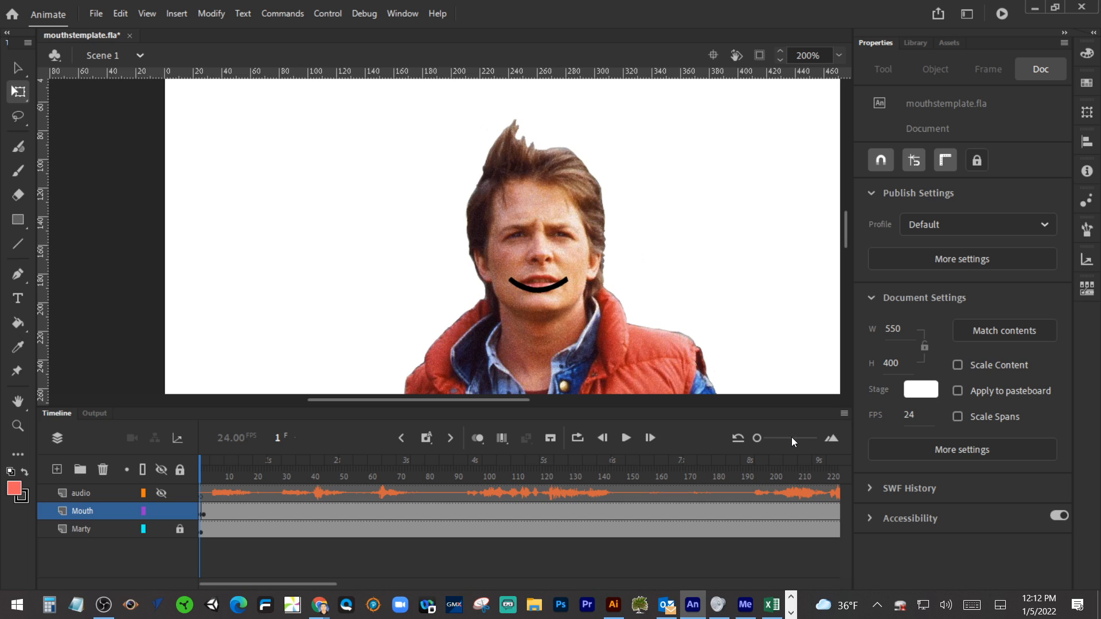
Widen the timeline frames and undo the mouth's resize and move on frame 2.
left_click_drag(761, 436, 778, 436)
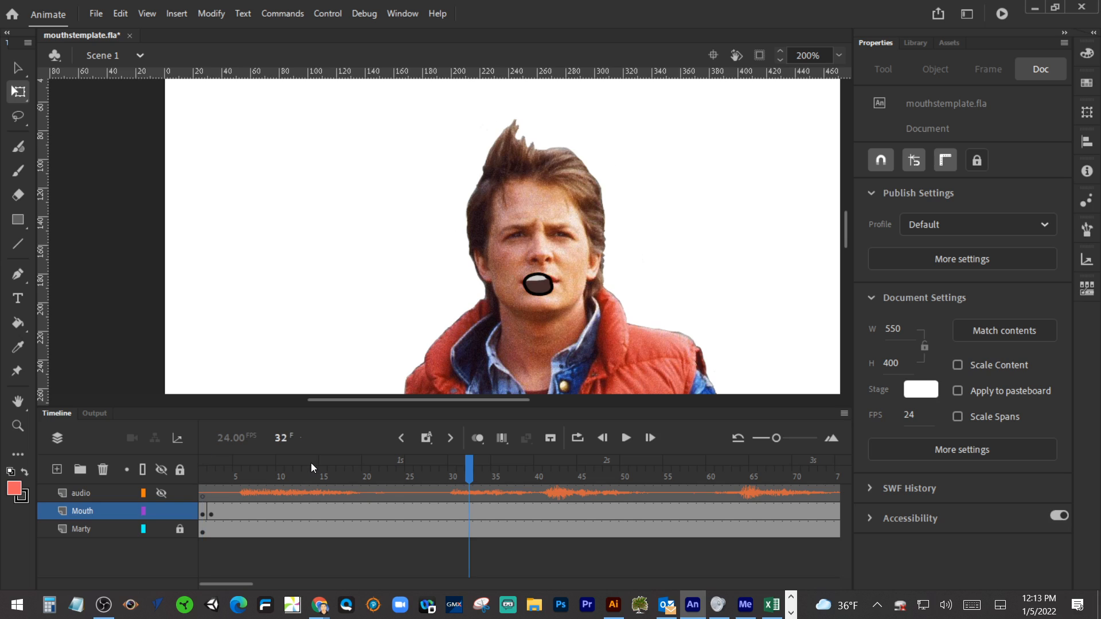
key("ctrl+z")
key("ctrl+z")
key("ctrl+z")
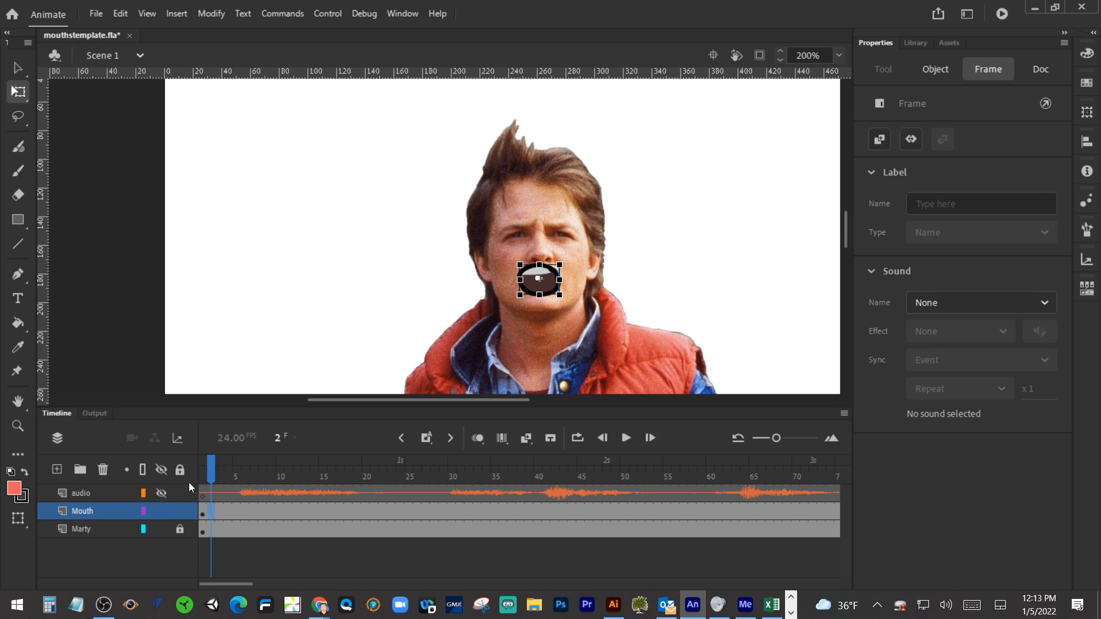
Shrink the mouth on frame 1 to about 32.9 × 6.35 px and nudge it to about X 262.45, Y 184.55.
left_click_drag(212, 477, 205, 475)
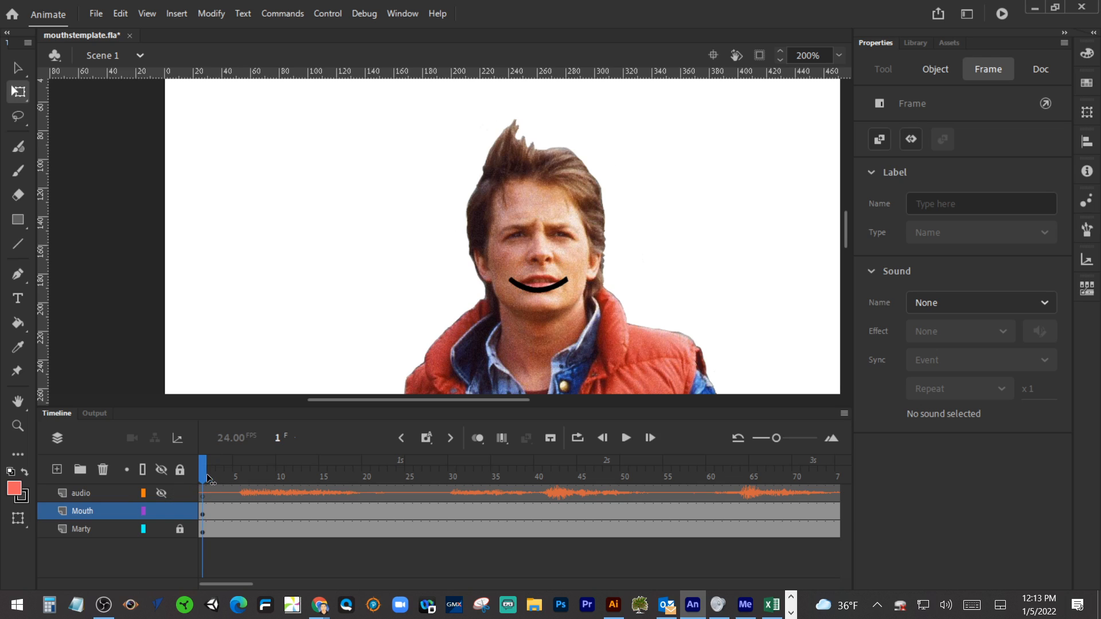
left_click(534, 289)
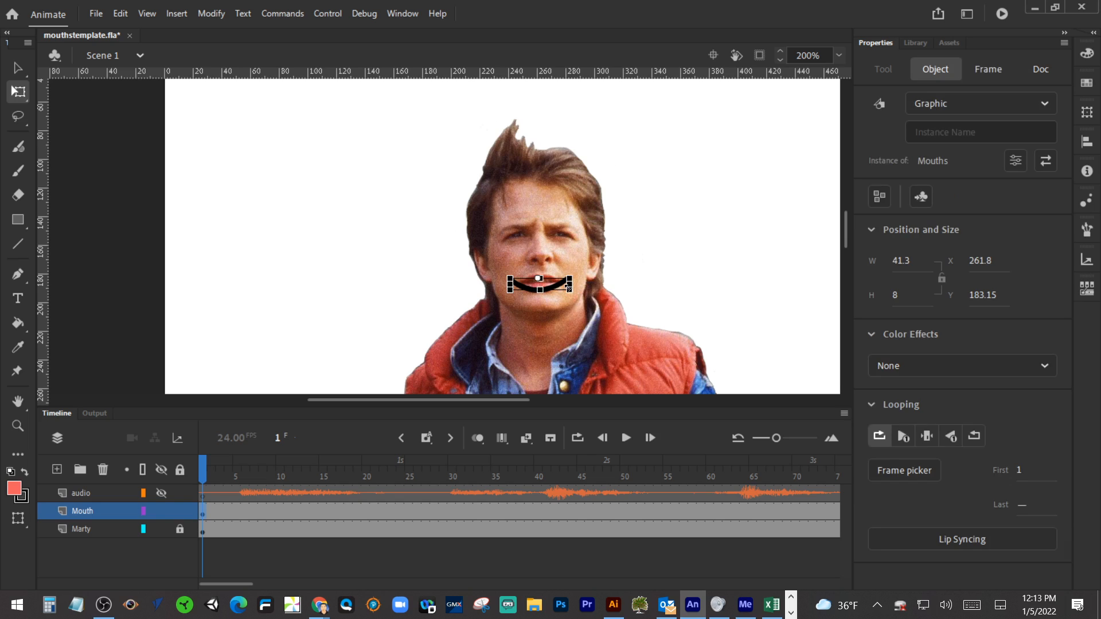
mouse_move(569, 290)
left_mouse_down()
mouse_move(559, 280)
mouse_move(565, 288)
left_mouse_up()
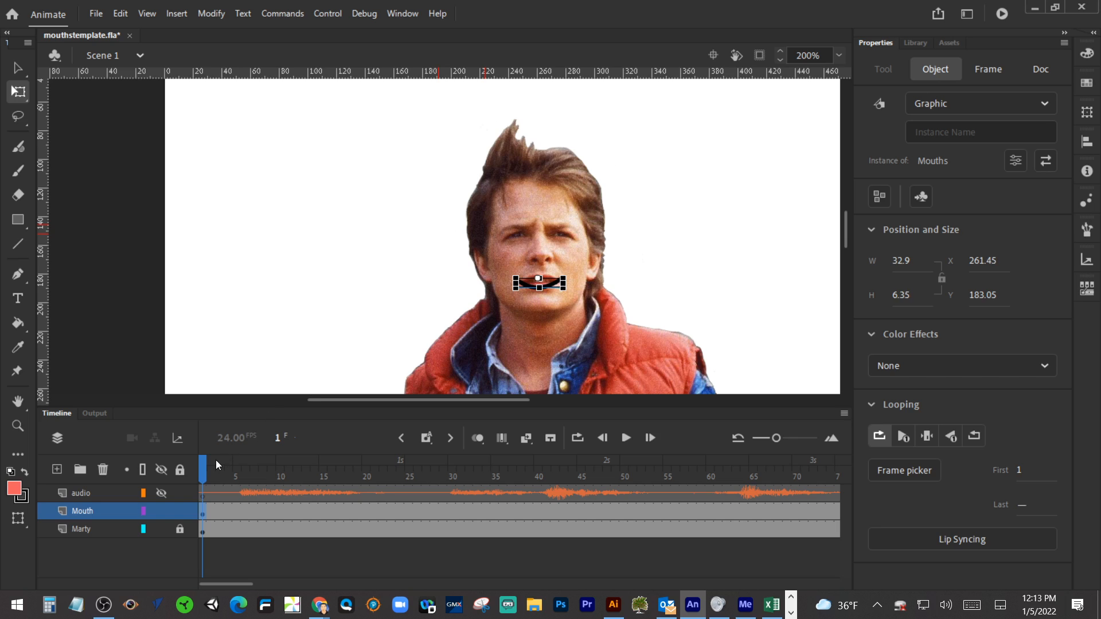
mouse_move(205, 472)
left_mouse_down()
mouse_move(238, 471)
mouse_move(203, 472)
left_mouse_up()
left_click(202, 513)
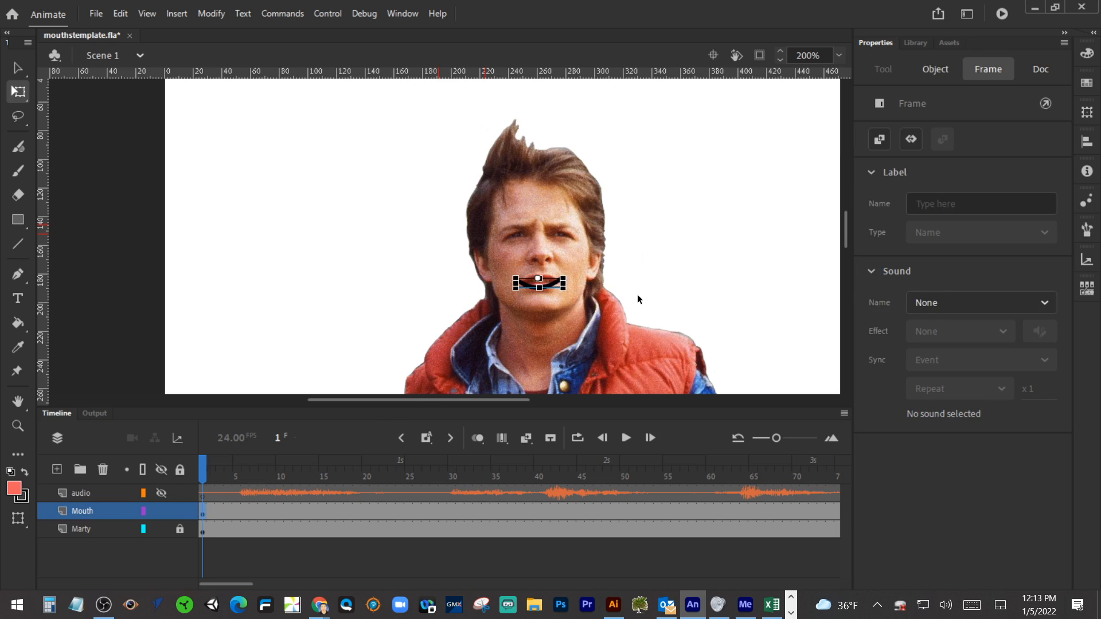
key("Down")
key("Down")
key("Down")
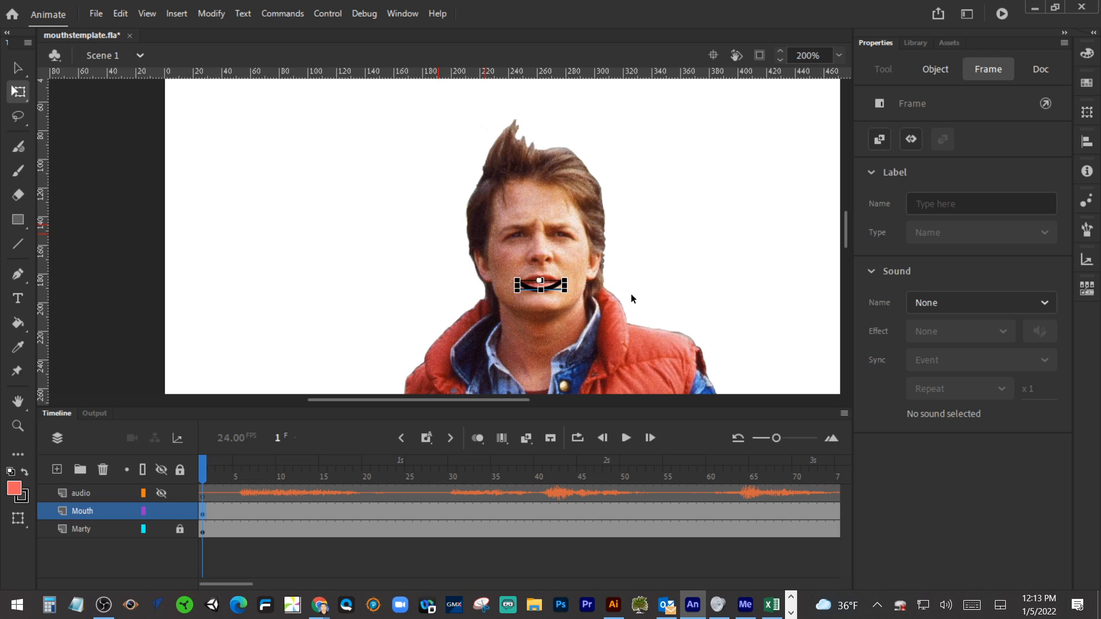
mouse_move(201, 469)
left_mouse_down()
mouse_move(300, 476)
mouse_move(202, 476)
left_mouse_up()
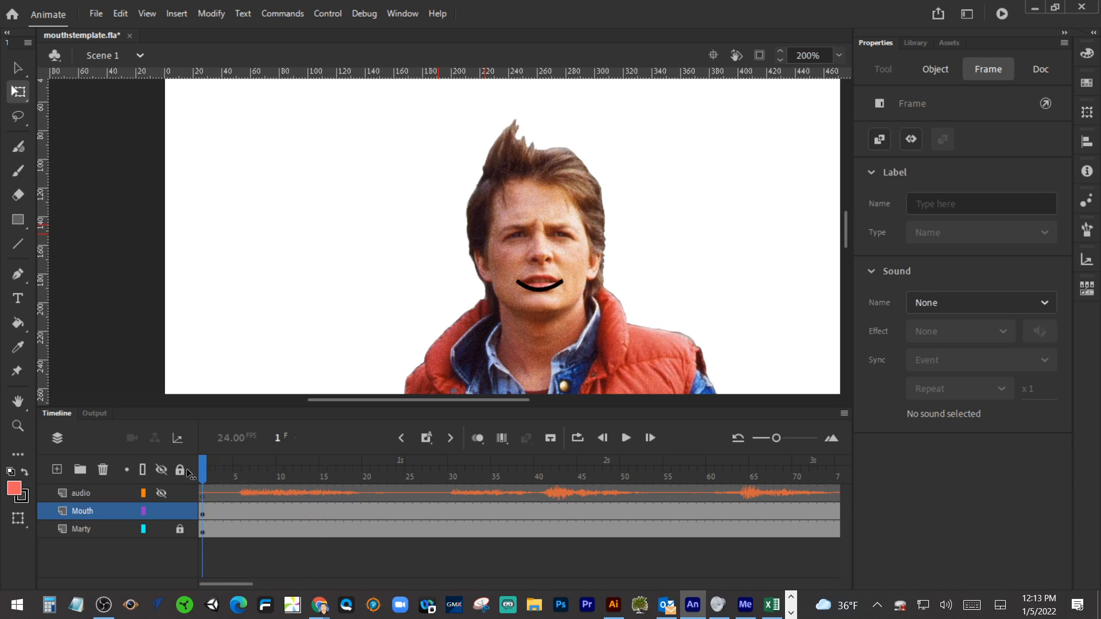
Open Lip Syncing for the mouth on frame 1, assigning mouth 5 (m p b) to Neutral and mouth 3 (a e) to Ah.
left_click(204, 512)
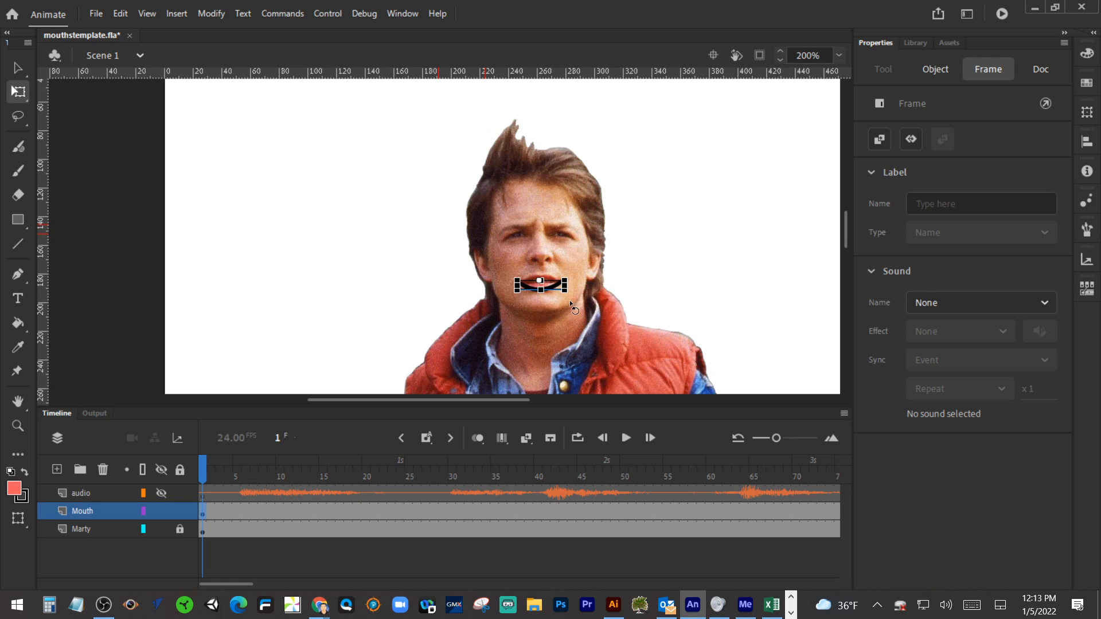
left_click(936, 70)
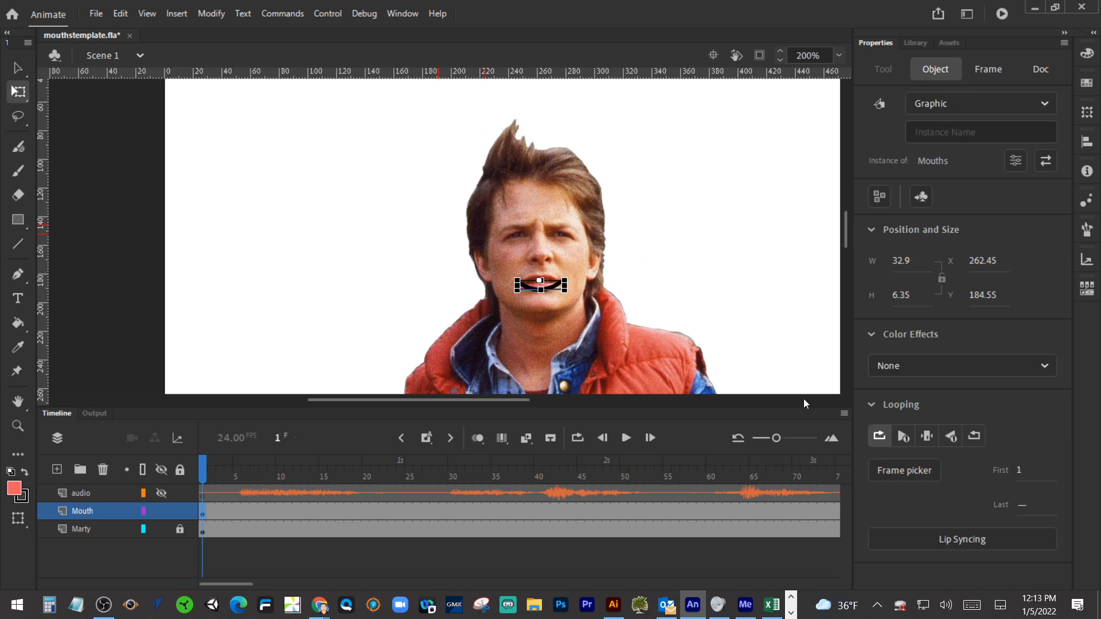
left_click(940, 543)
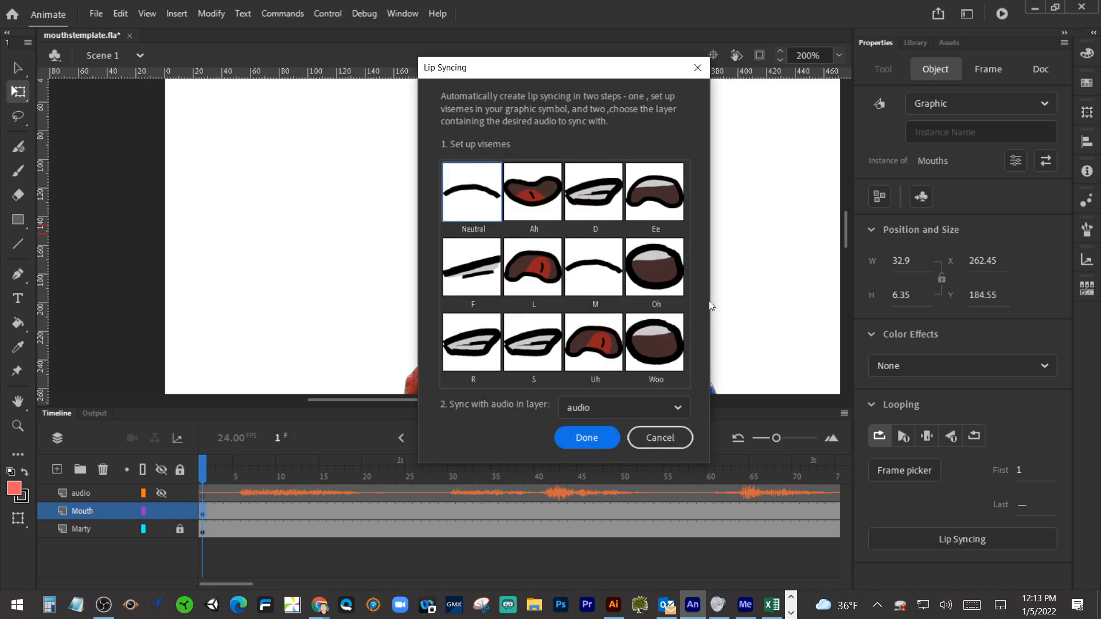
left_click_drag(546, 72, 708, 113)
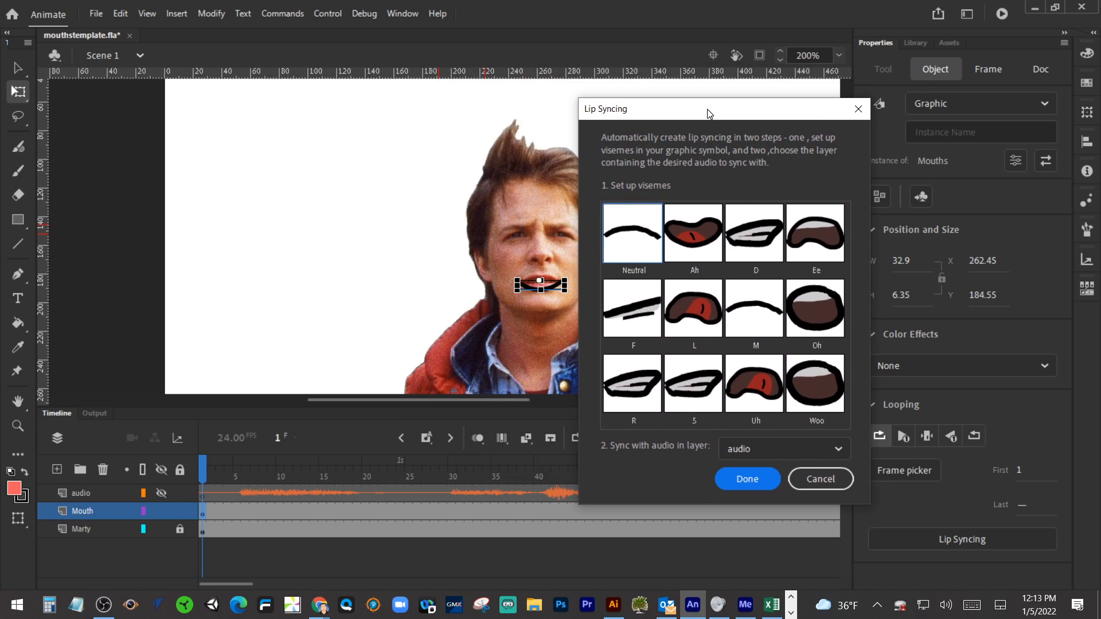
left_click(624, 240)
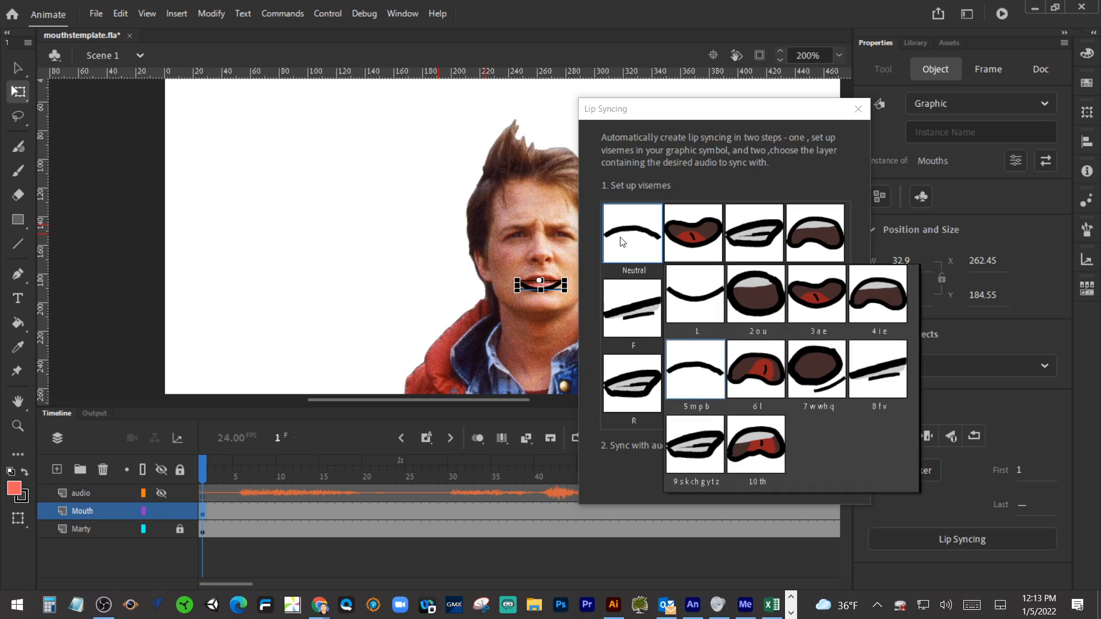
left_click(694, 383)
left_click(689, 228)
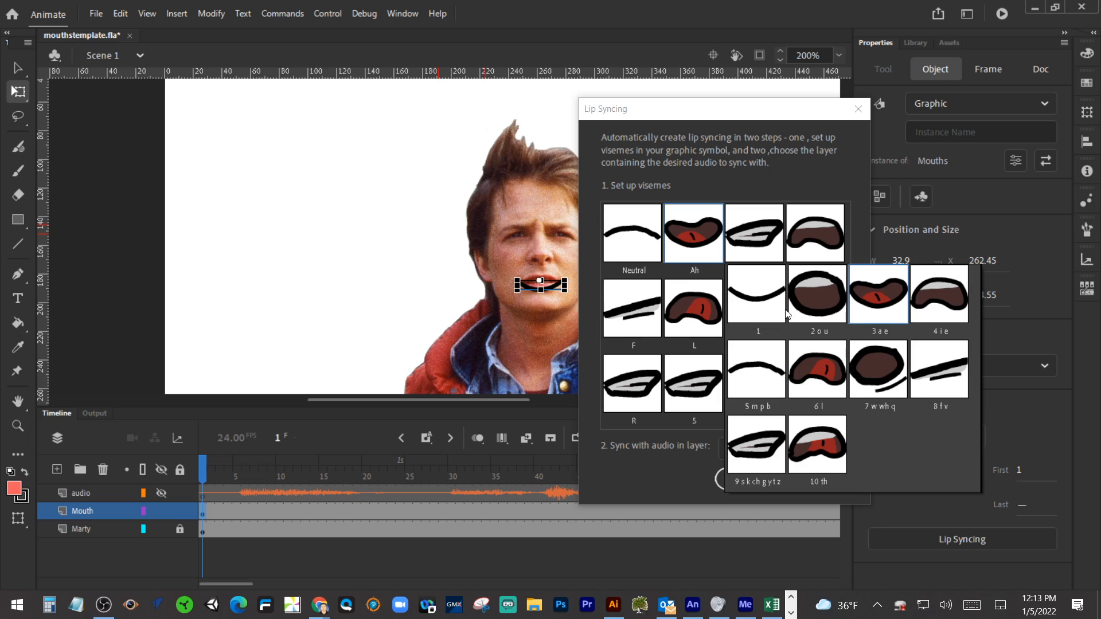
left_click(869, 310)
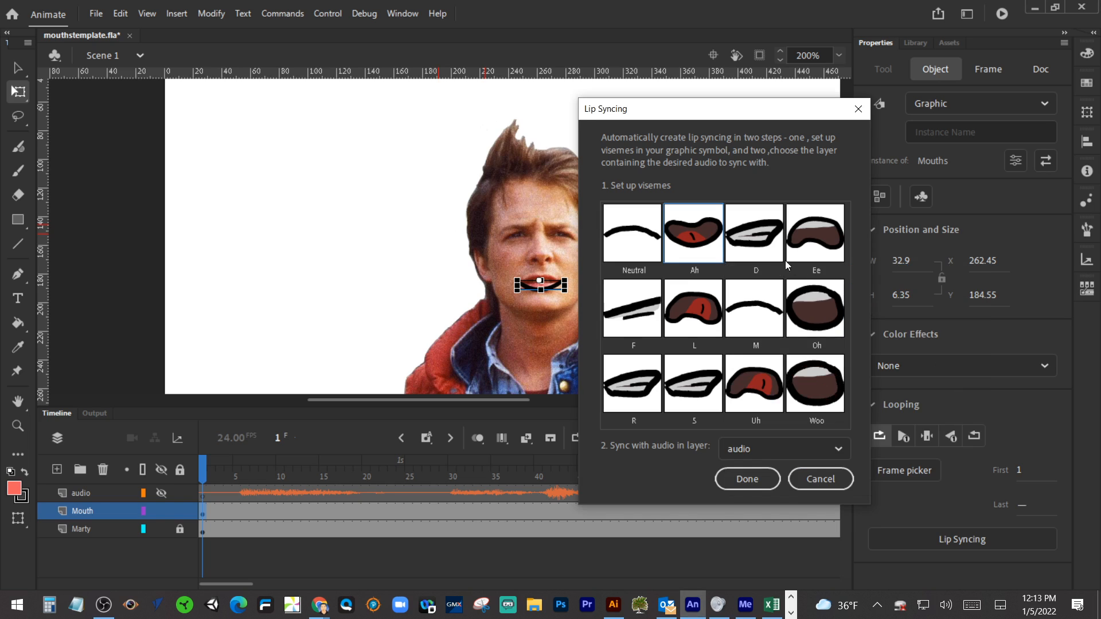
Check the mouth drawings assigned to the D, Ee, F, L and M visemes.
left_click(768, 252)
left_click(818, 236)
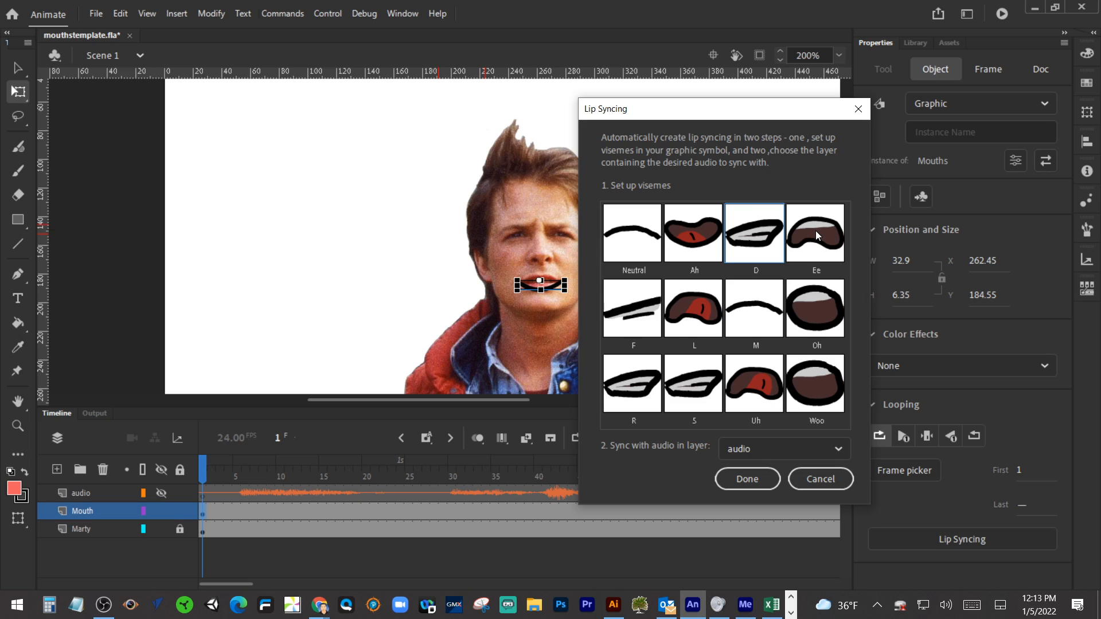
left_click(817, 236)
left_click(814, 303)
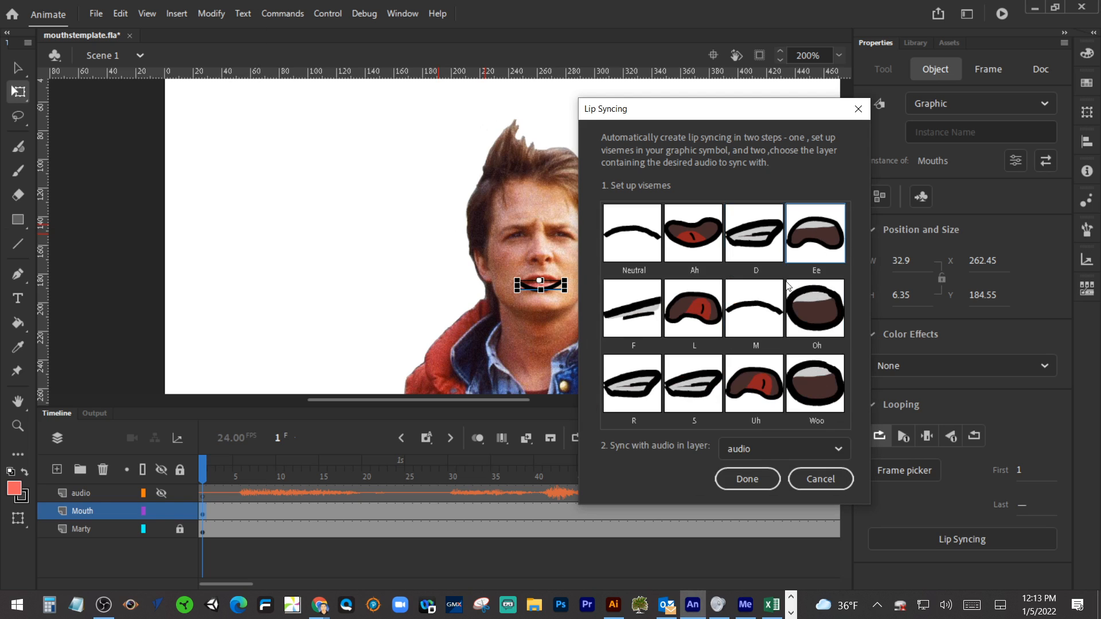
left_click(649, 313)
left_click(850, 427)
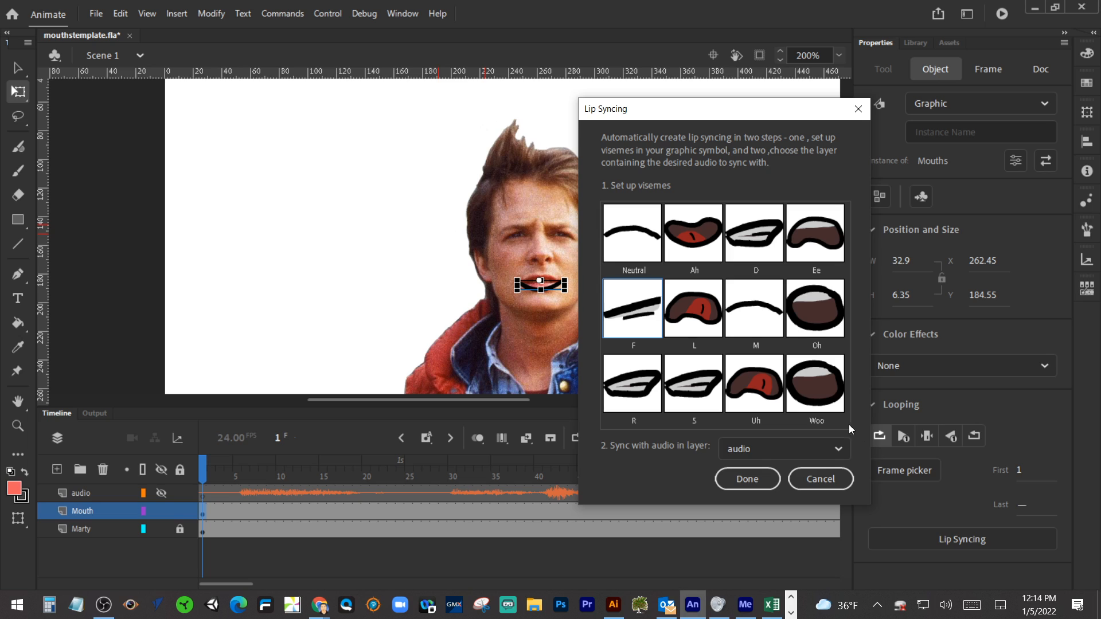
left_click(705, 311)
left_click(818, 442)
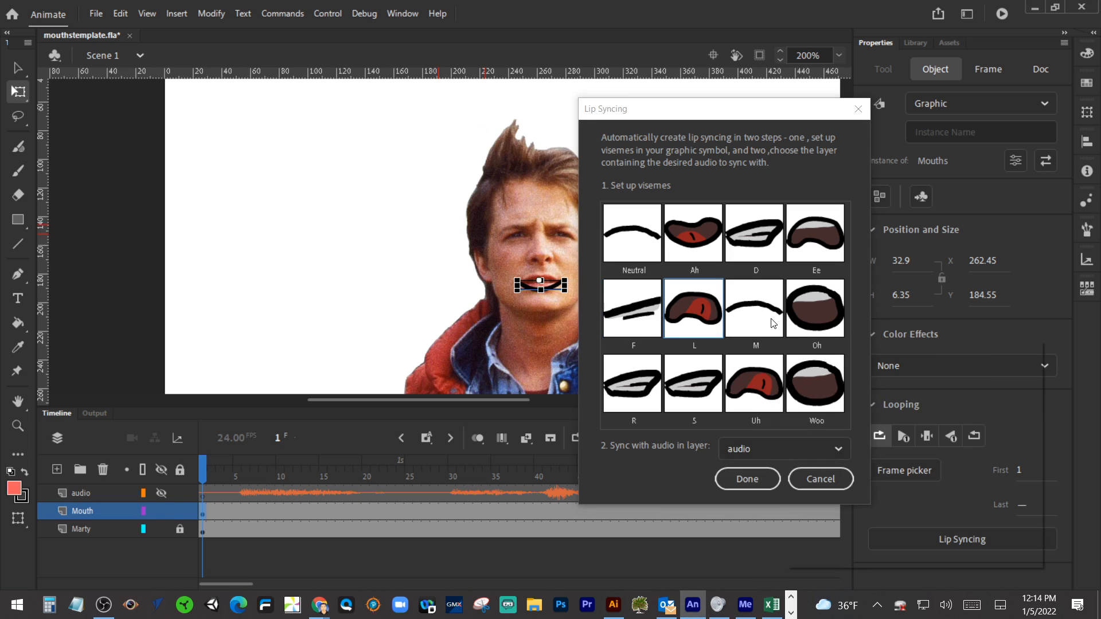
left_click(773, 323)
left_click(826, 433)
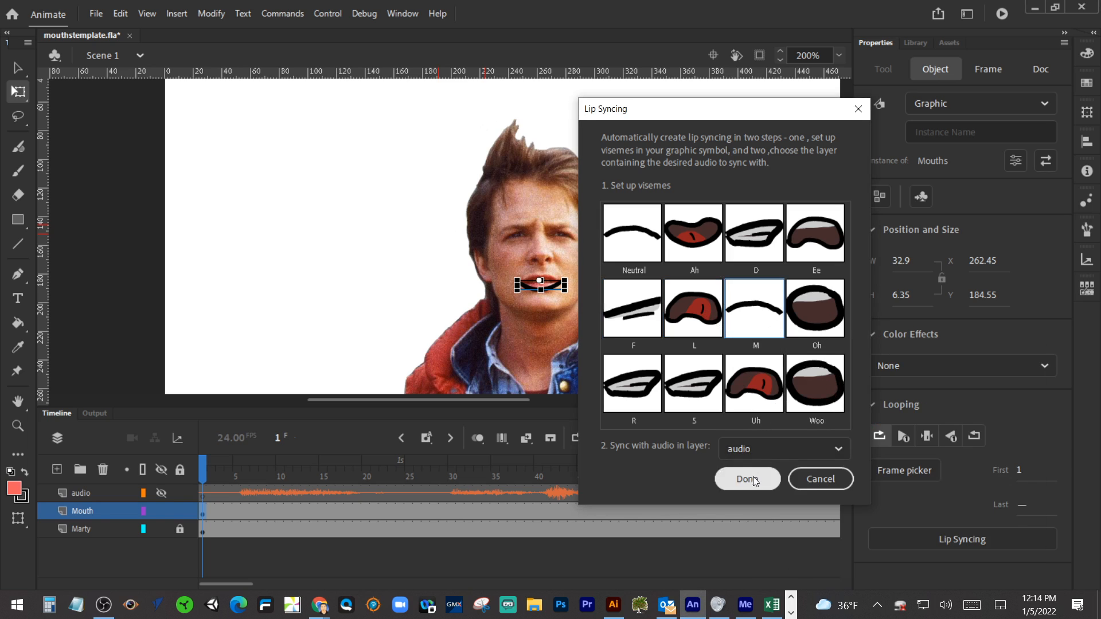
Sync the visemes with the audio layer and apply the lip syncing to the Mouth layer.
left_click(744, 450)
left_click(743, 450)
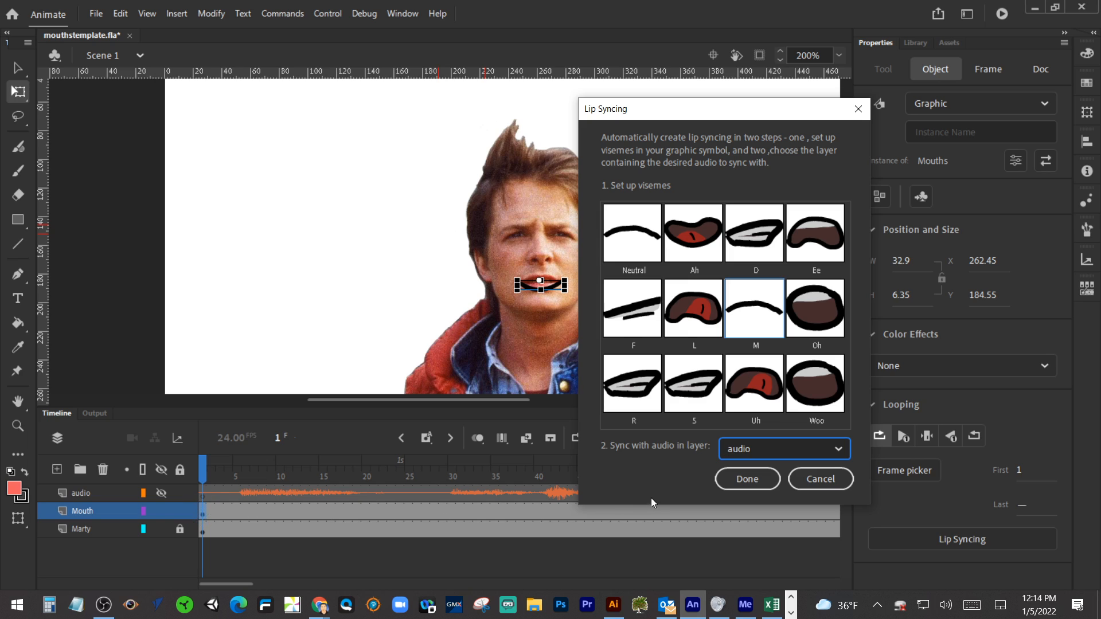
left_click(745, 480)
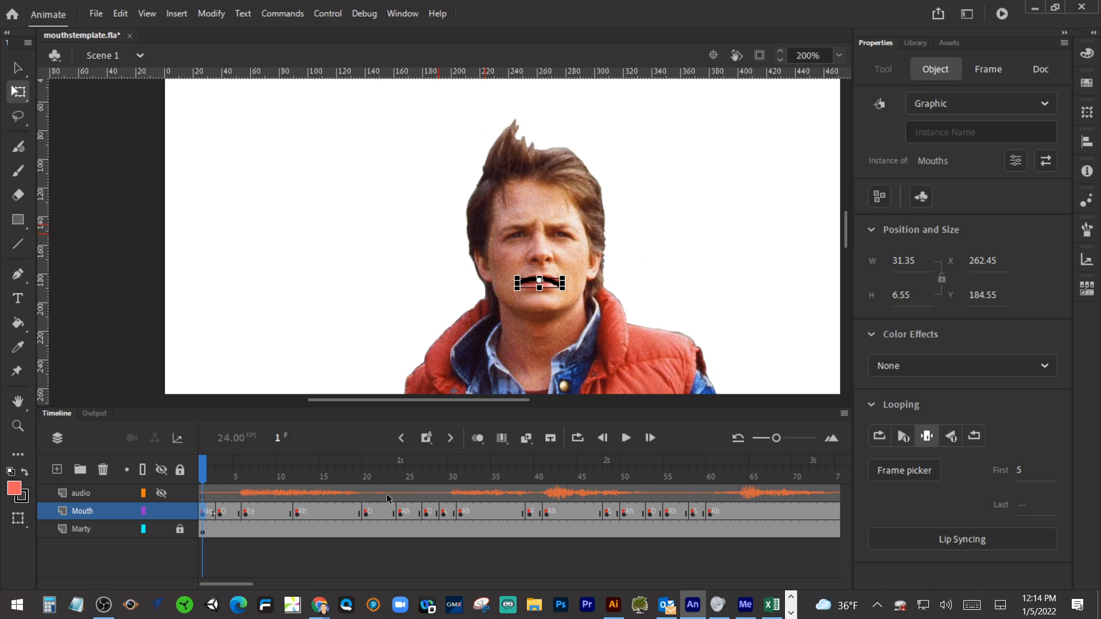
Play back the lip sync animation twice, returning the playhead to frame 1 each time.
left_click(627, 438)
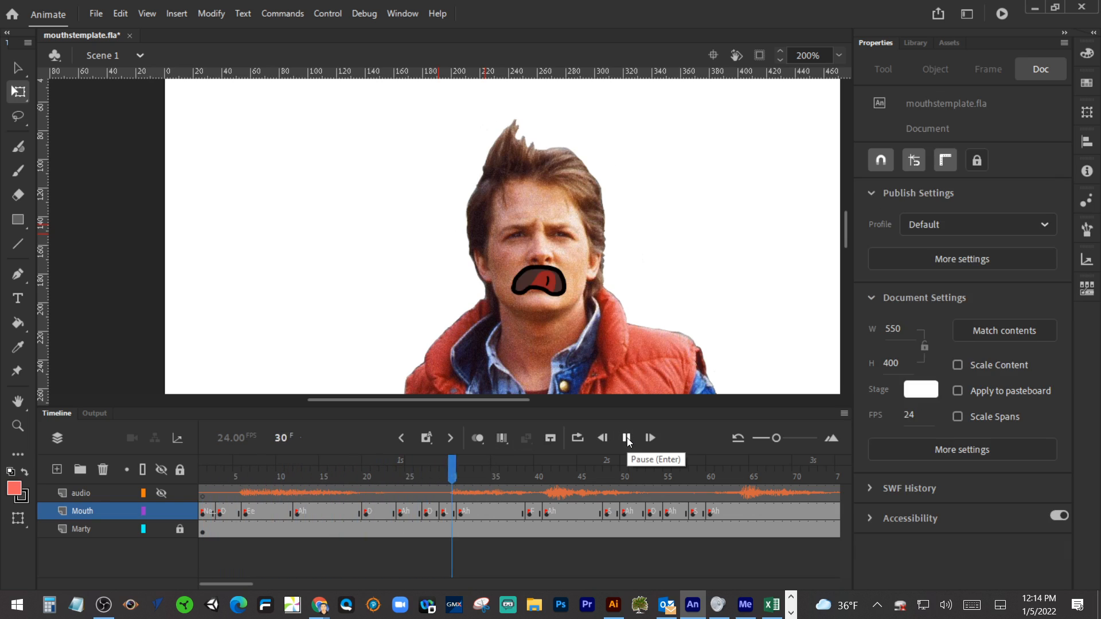
left_click(627, 438)
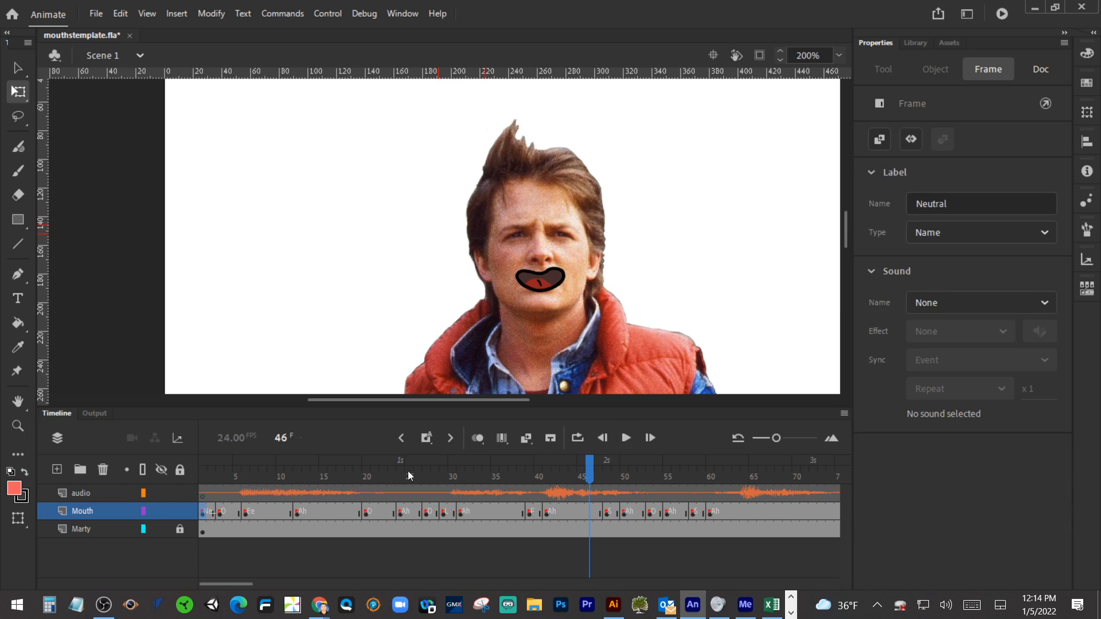
left_click_drag(587, 466, 202, 466)
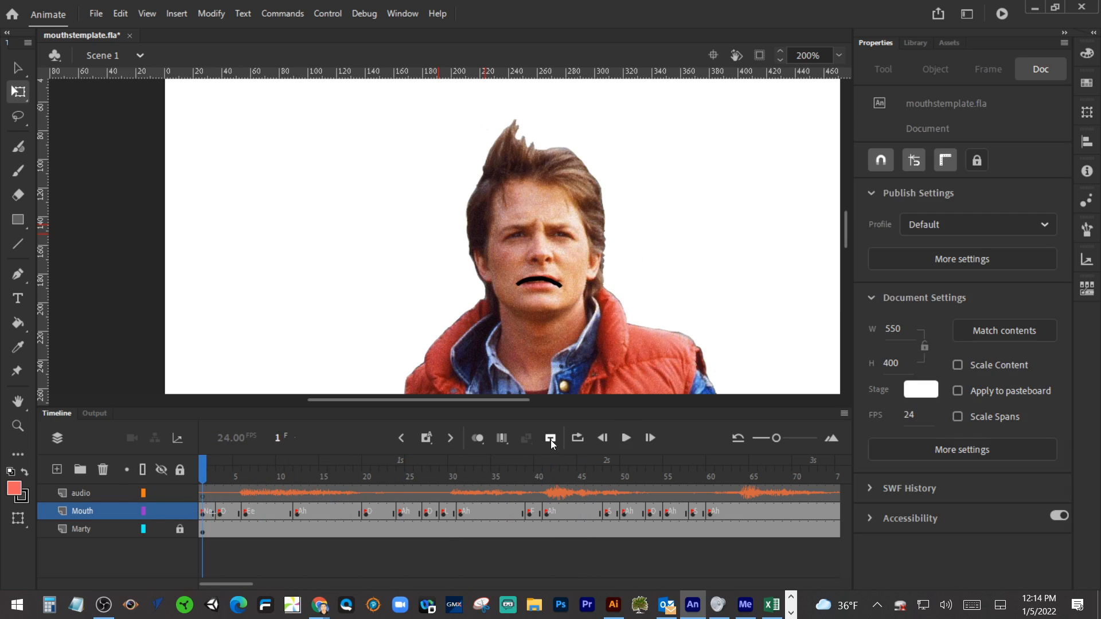
left_click(627, 438)
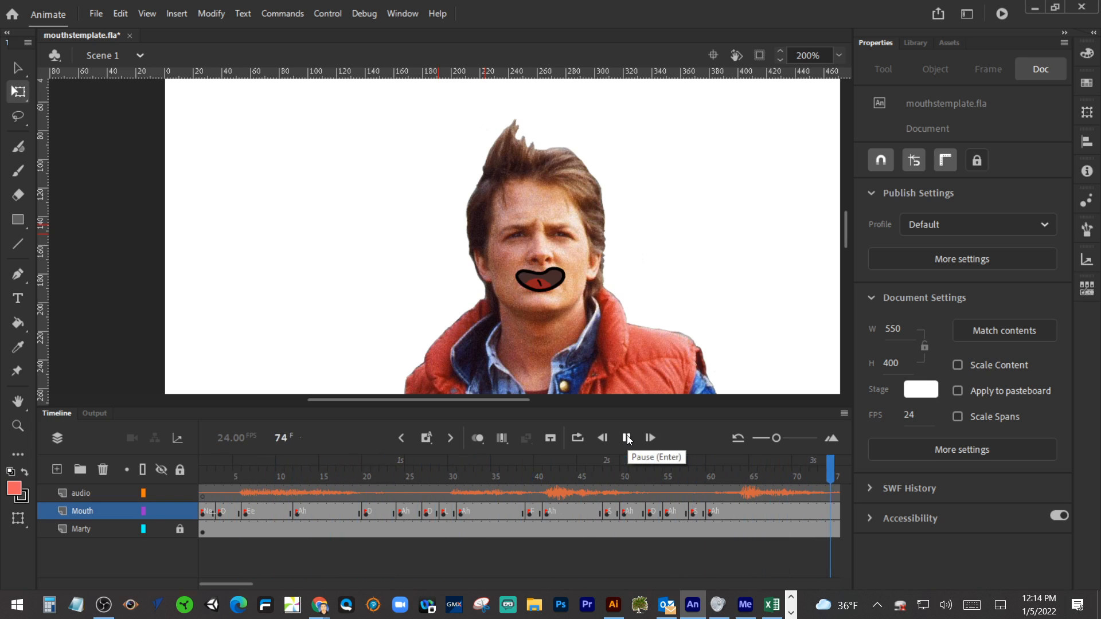
left_click(627, 437)
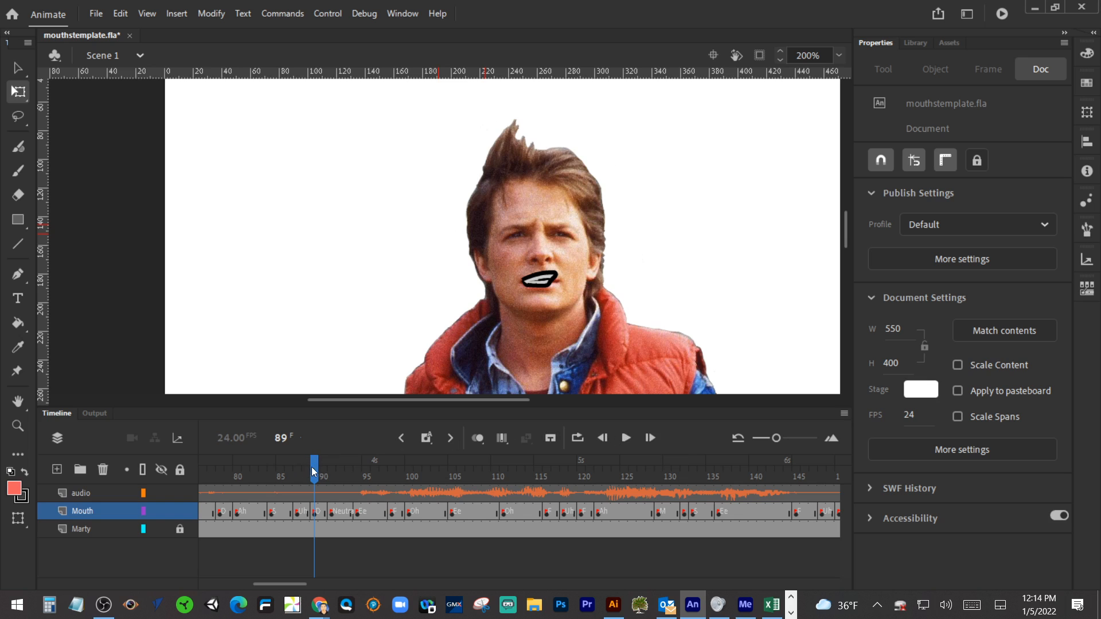
left_click_drag(311, 467, 74, 452)
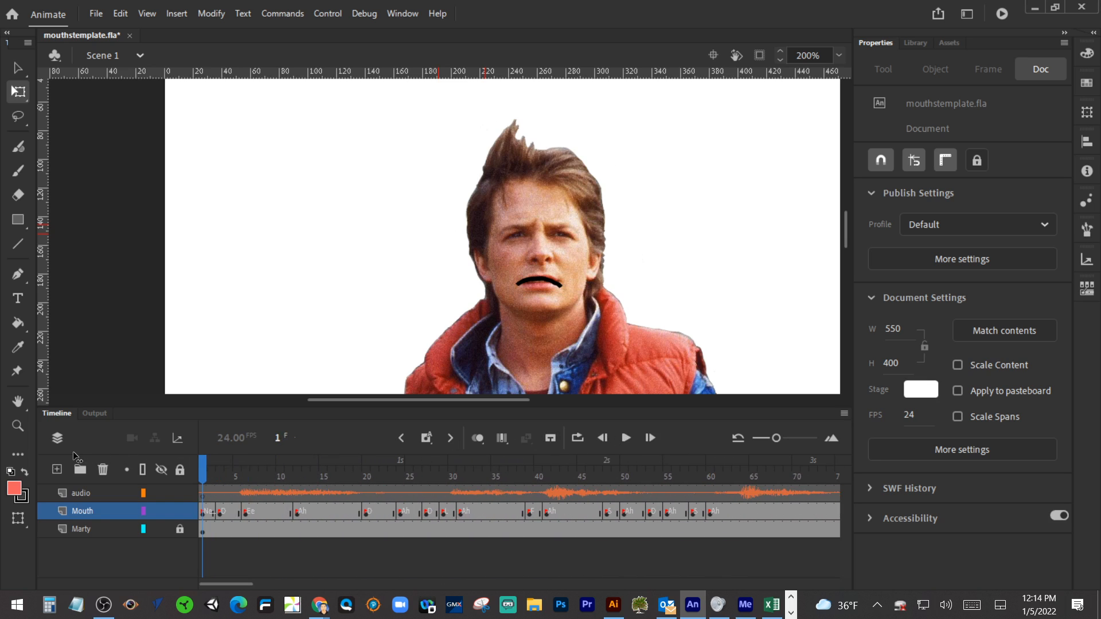
Try mouth 3 a e on the Ee keyframe at frame 6, settling on mouth 5 m p b with the Frame Picker.
left_click(201, 511)
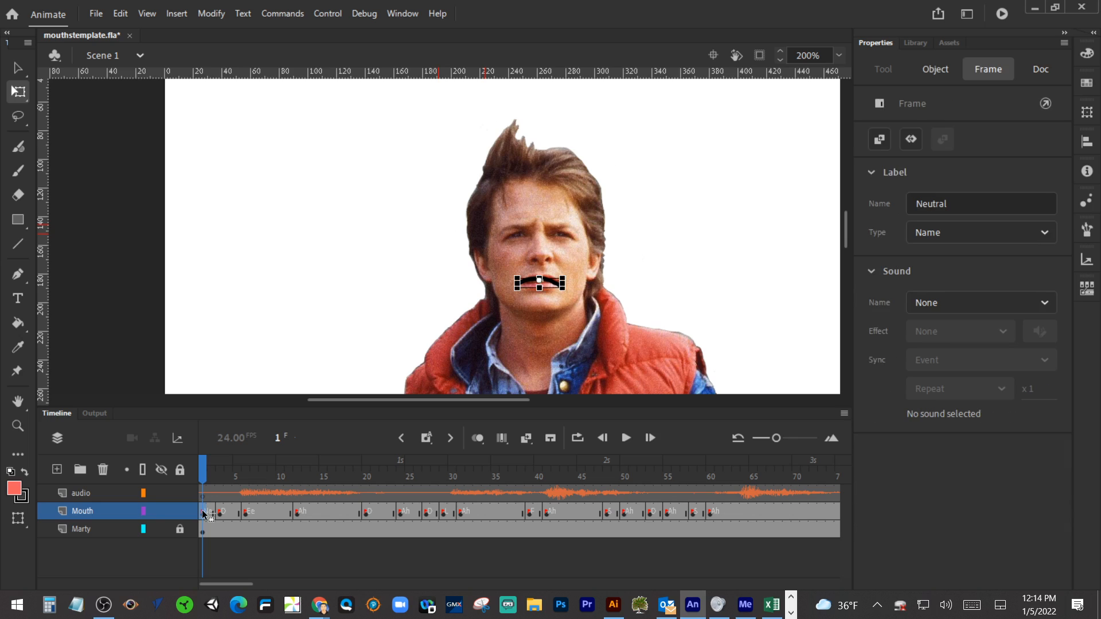
left_click(248, 515)
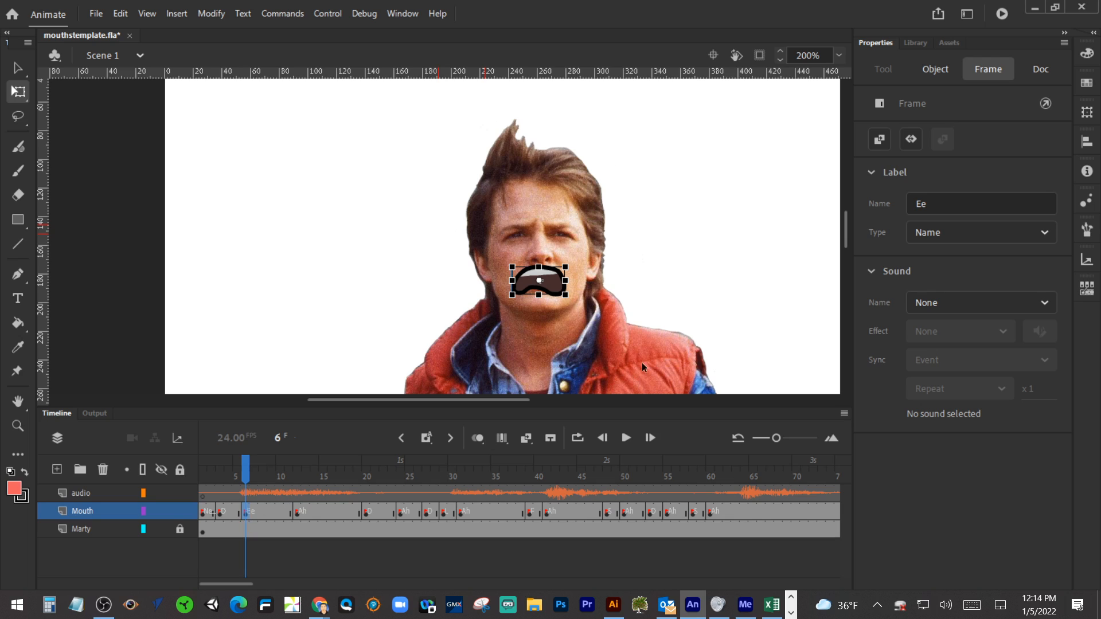
left_click(552, 288)
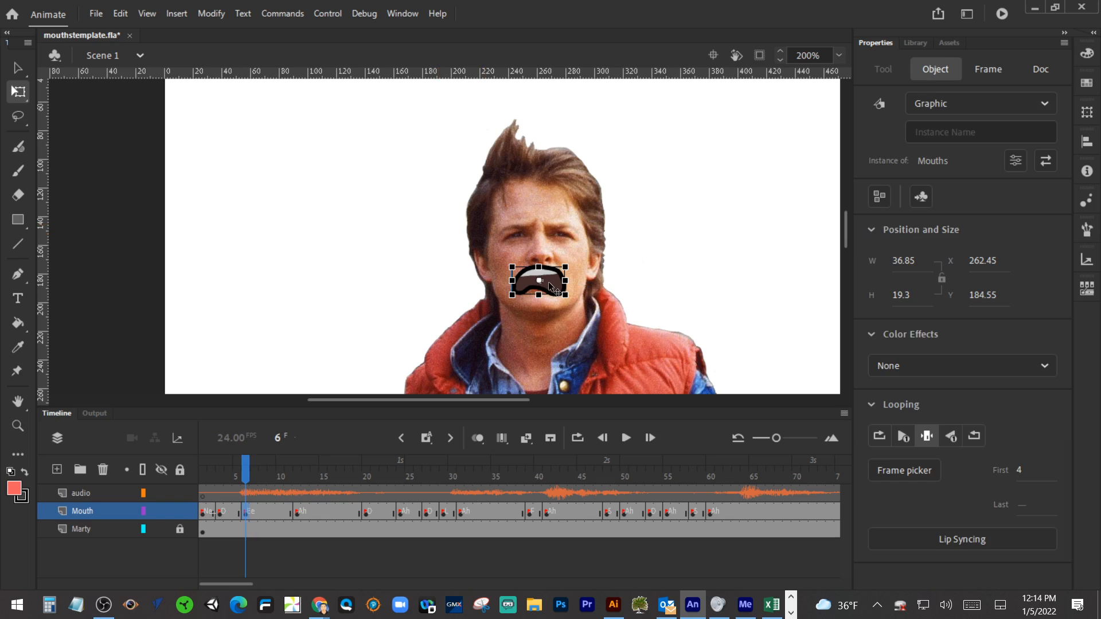
left_click(886, 475)
left_click(905, 333)
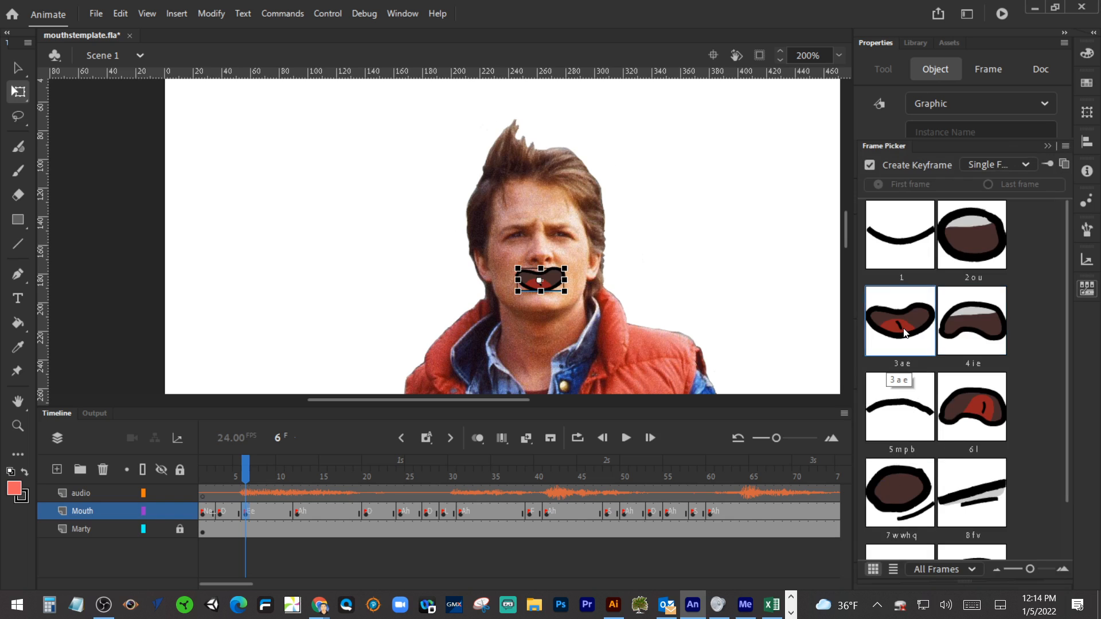
left_click(901, 398)
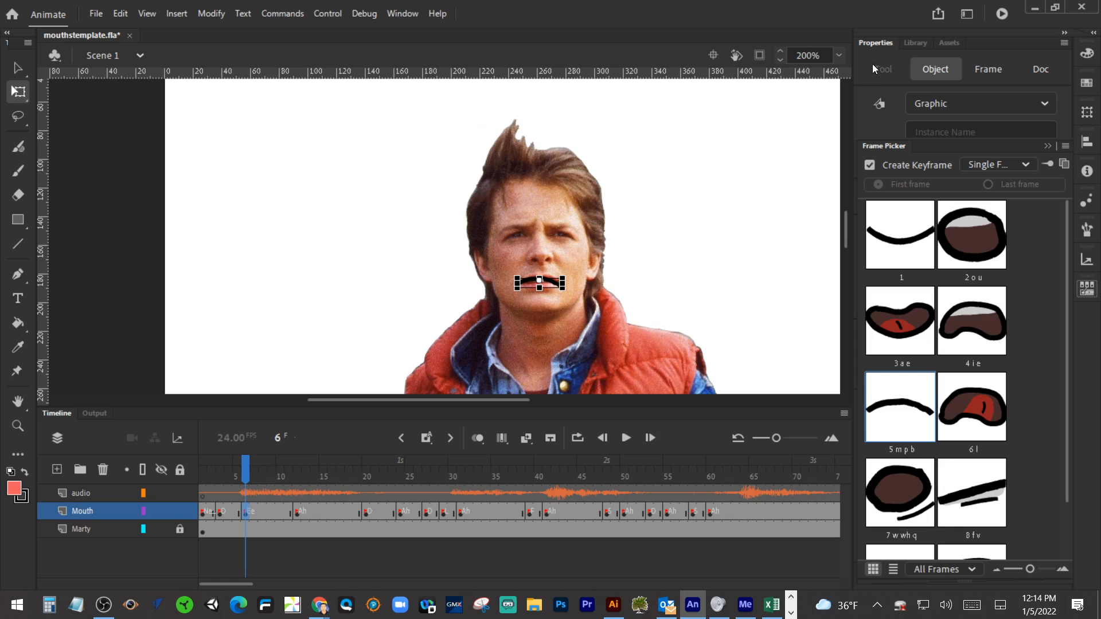
Examine the Publish export formats and the YouTube social share form, leaving without sharing.
left_click(934, 19)
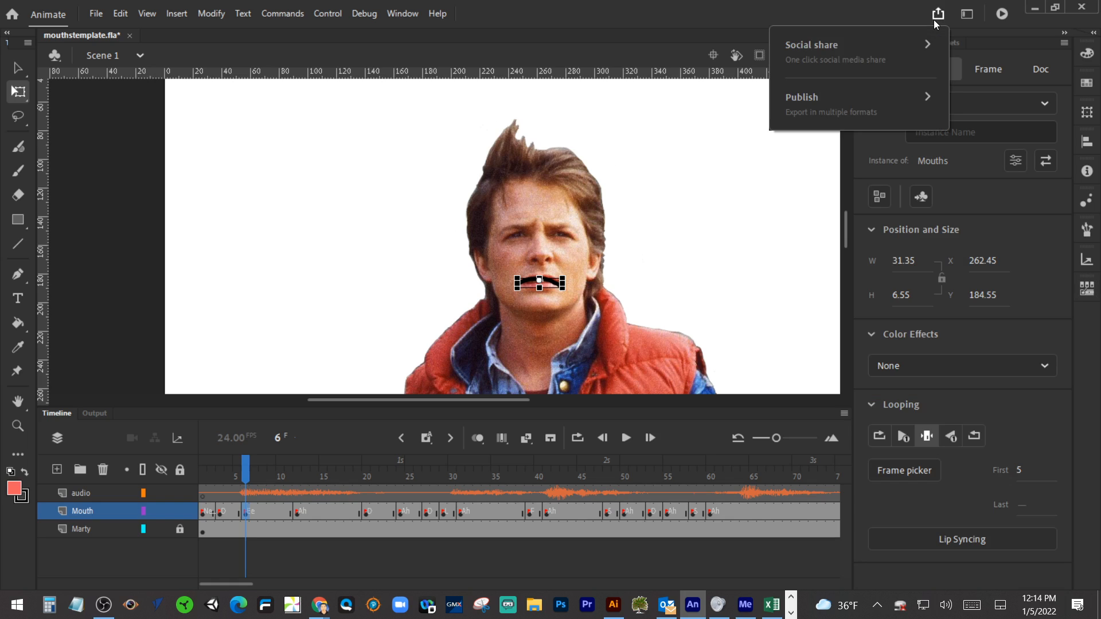
left_click(862, 94)
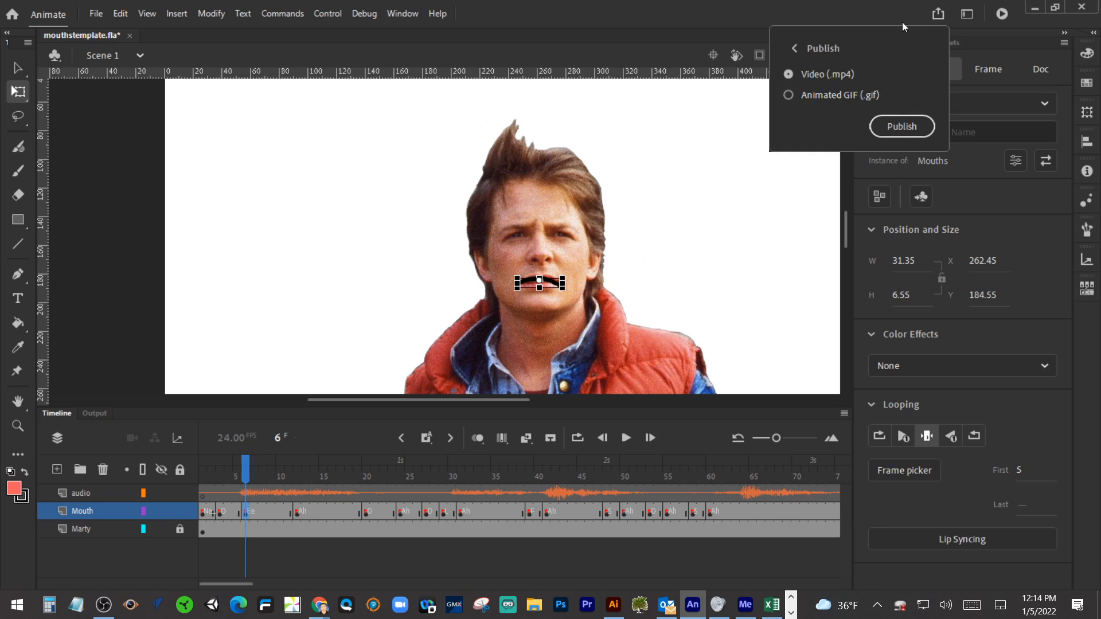
left_click(801, 47)
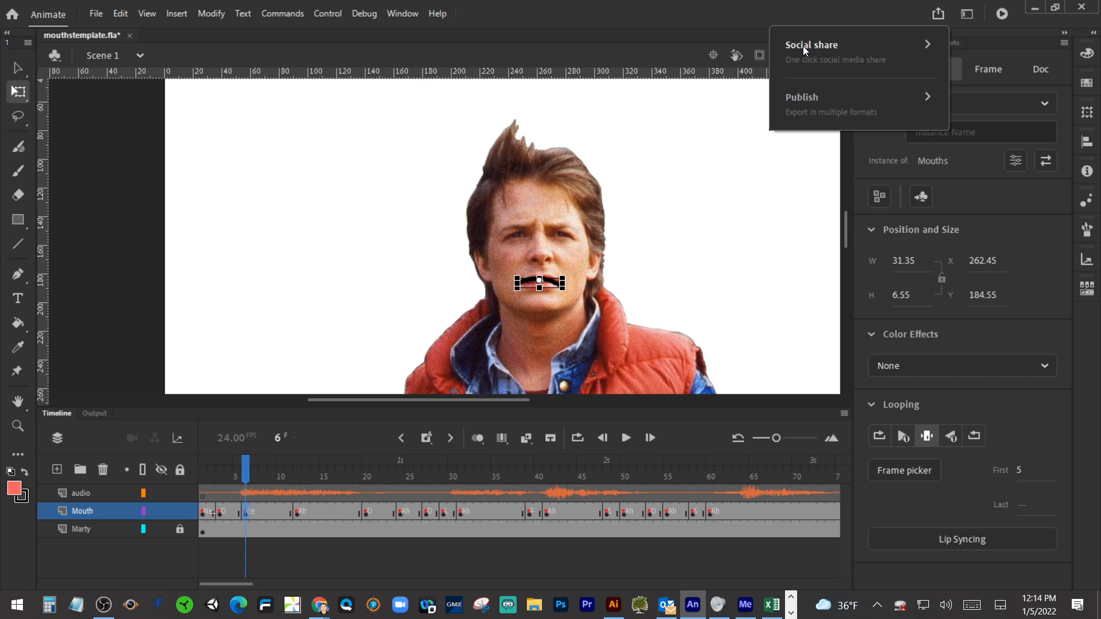
left_click(842, 47)
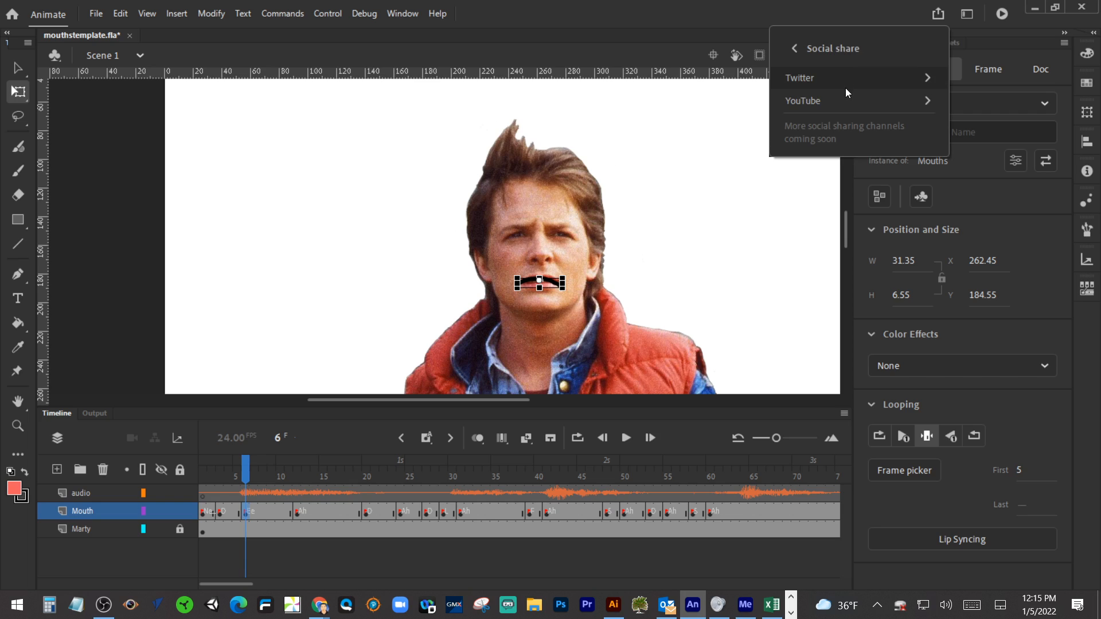
left_click(842, 105)
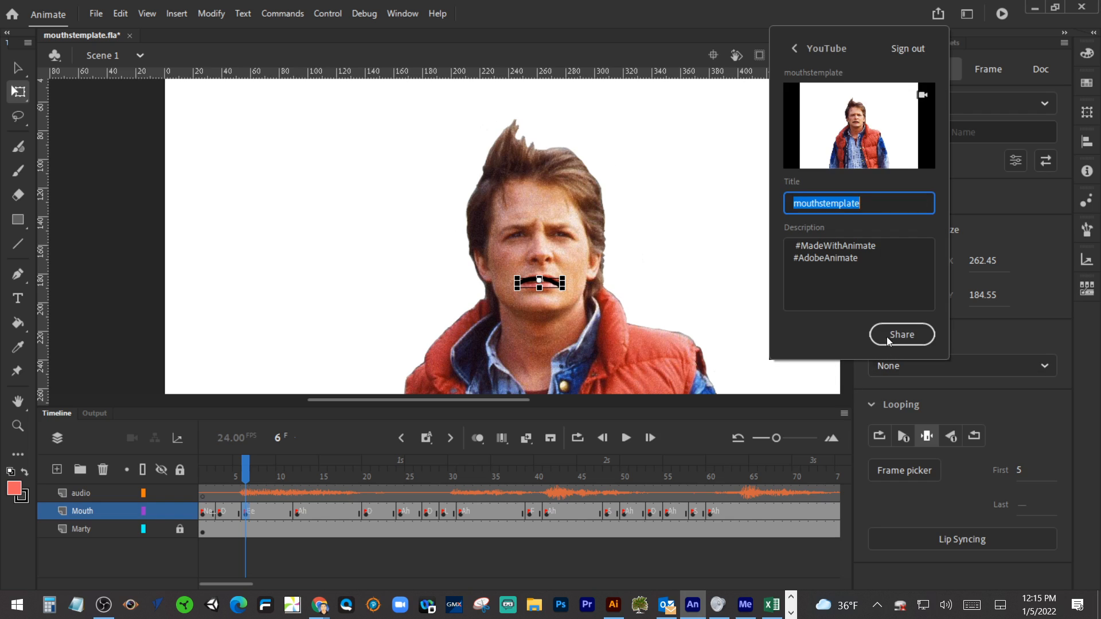
key("Escape")
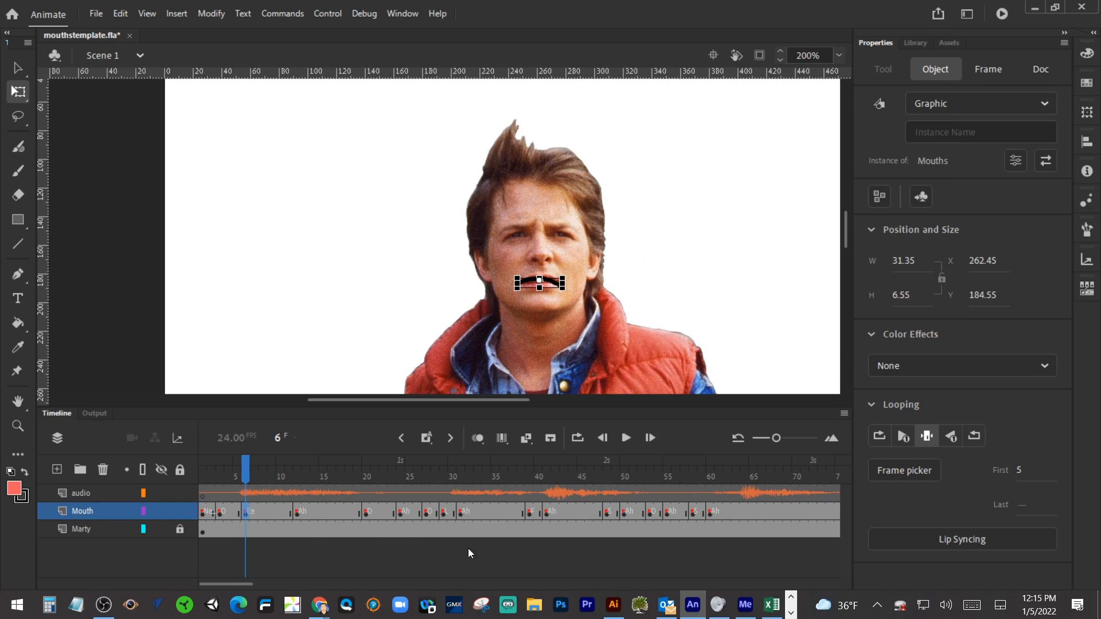